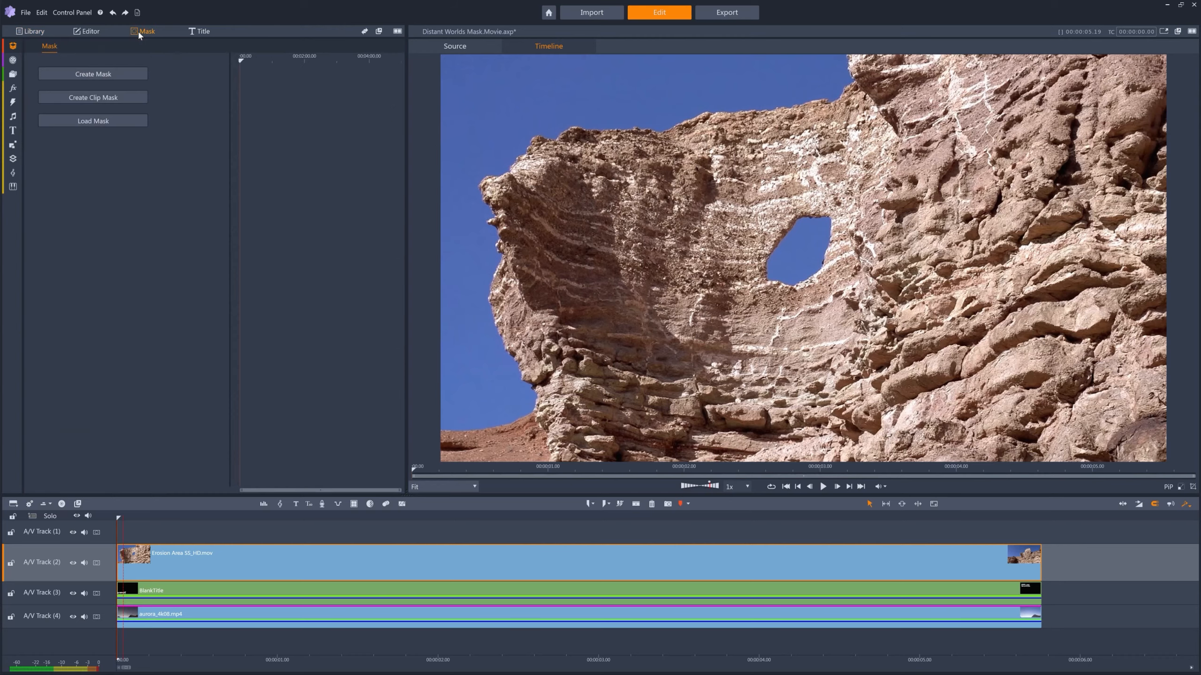
# Create a shape mask on the Erosion Area clip and activate the Magic Wand tool
pyautogui.click(112, 75)
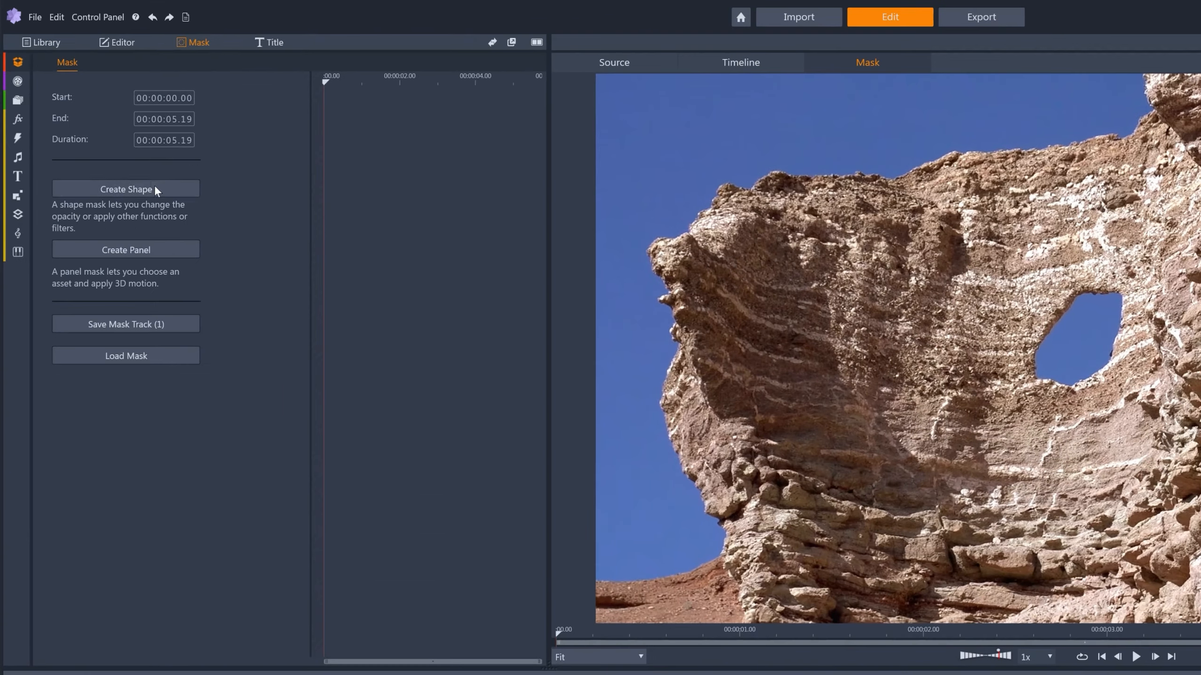
pyautogui.click(113, 139)
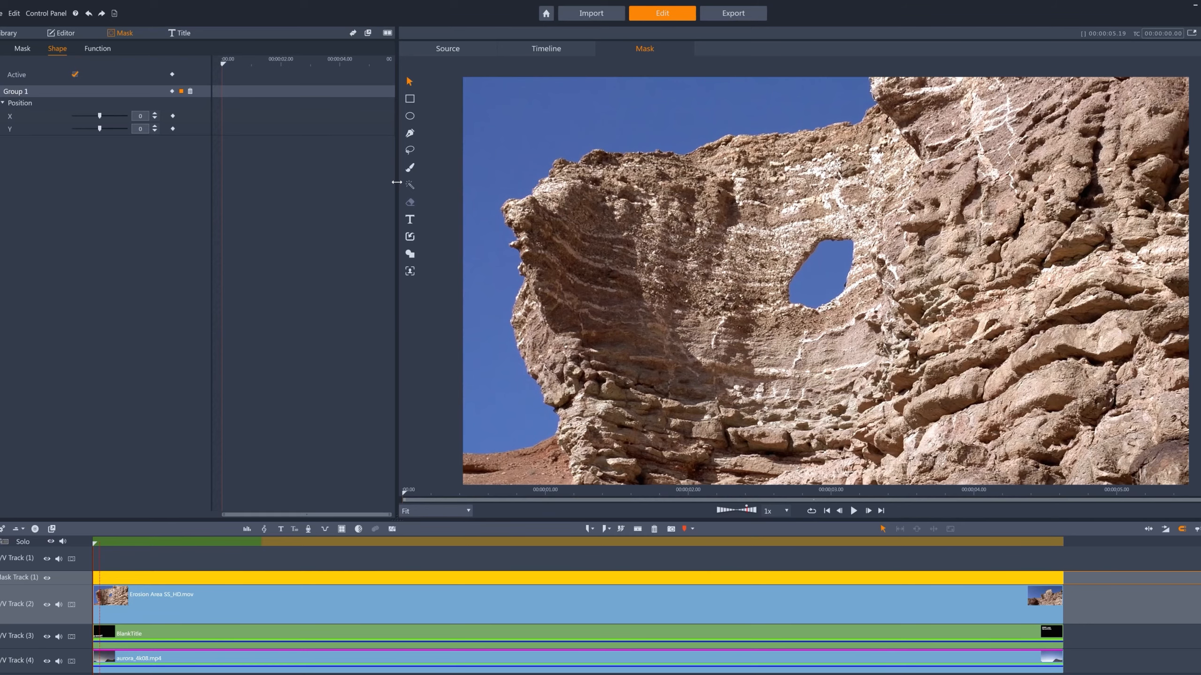
pyautogui.click(413, 188)
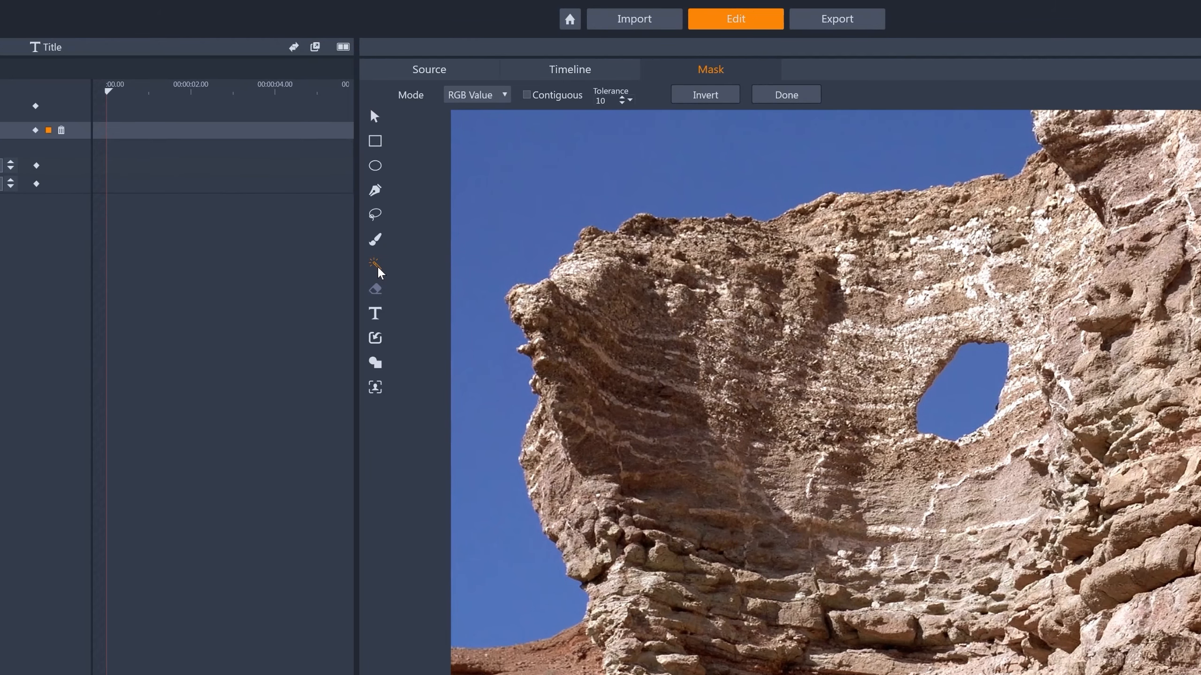
# Set the wand mode to Brightness and select the light rock streaks above the hole
pyautogui.click(502, 97)
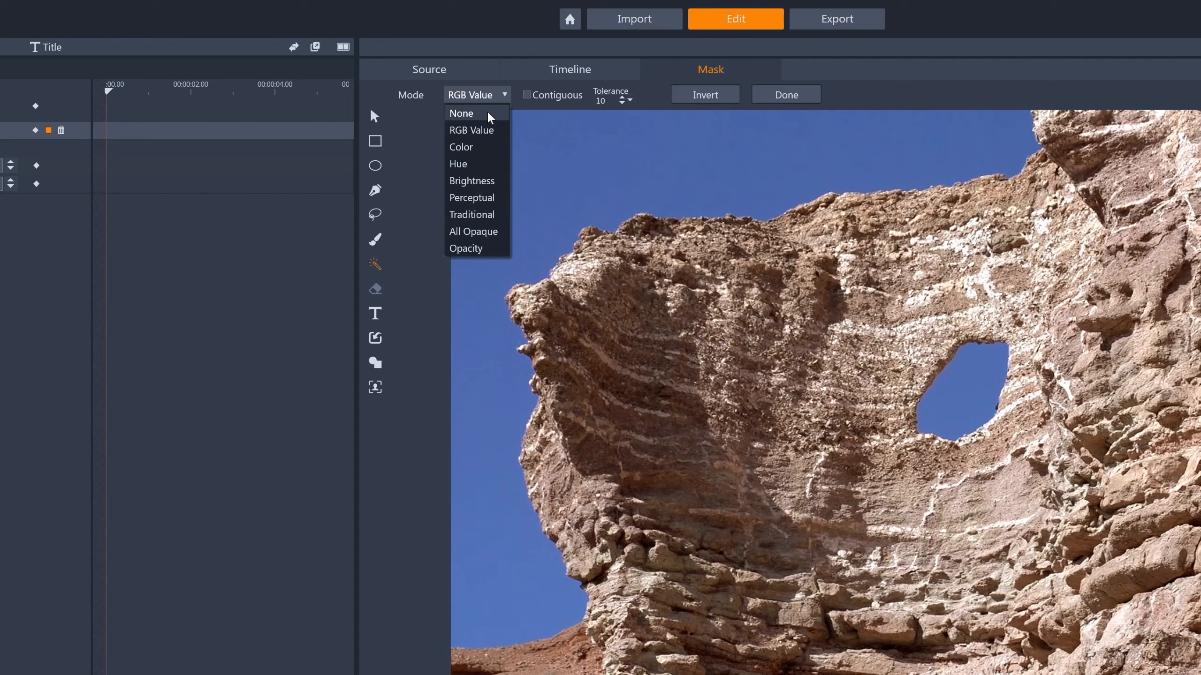
pyautogui.click(495, 180)
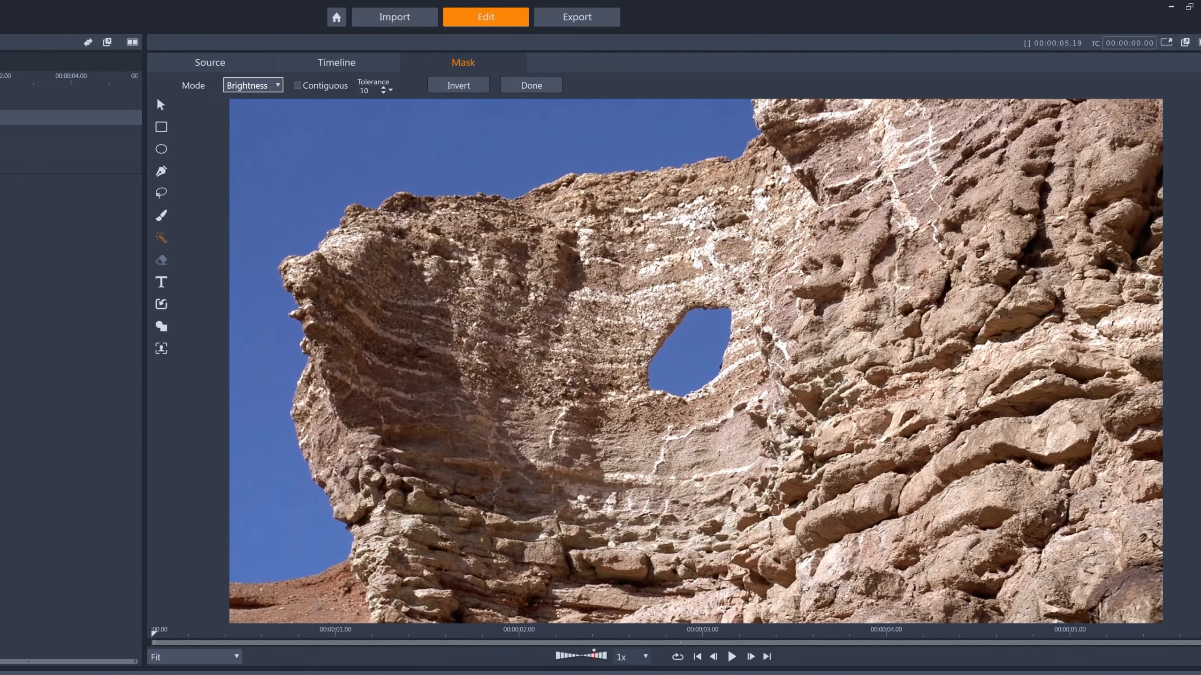
pyautogui.click(711, 252)
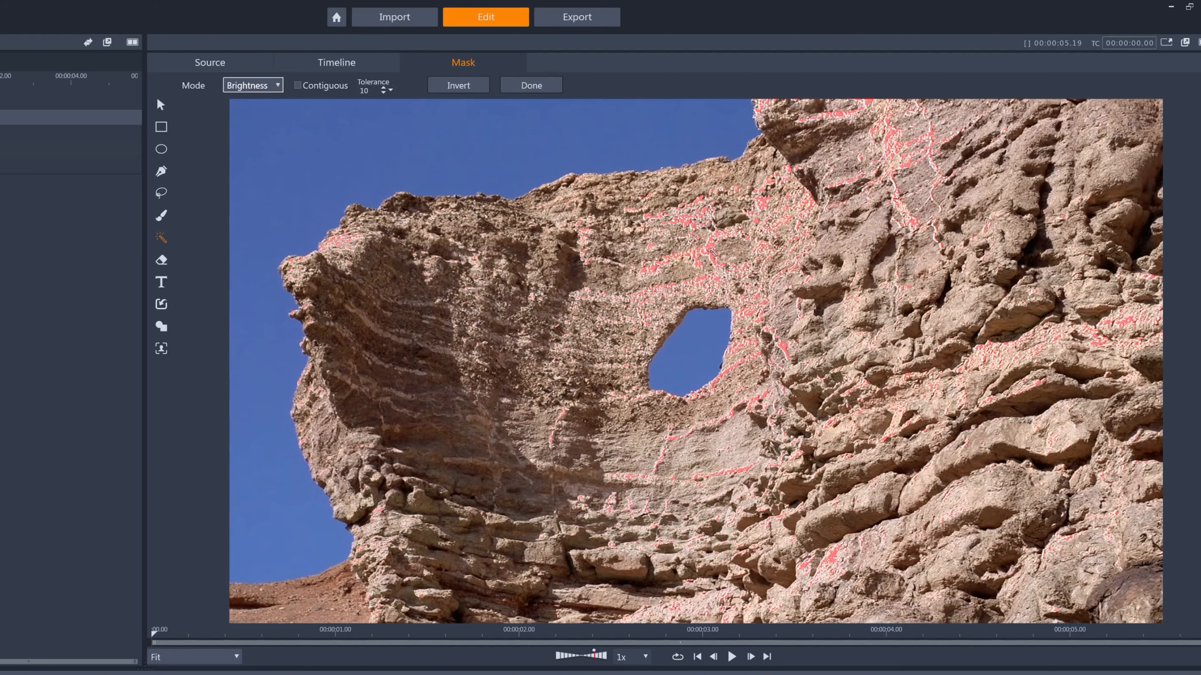
# Set the wand tolerance to 25 and reselect the light streak above the hole, first without and finally with Contiguous
pyautogui.click(382, 88)
pyautogui.click(384, 88)
pyautogui.click(385, 88)
pyautogui.click(713, 252)
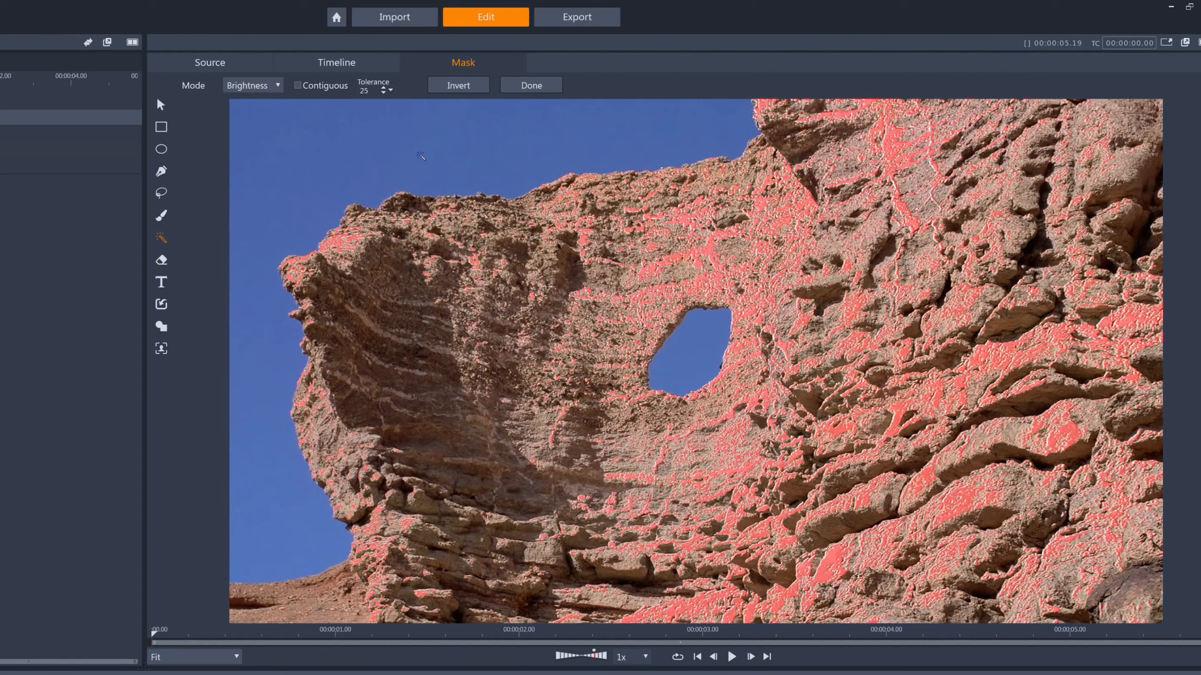
pyautogui.click(297, 85)
pyautogui.click(713, 249)
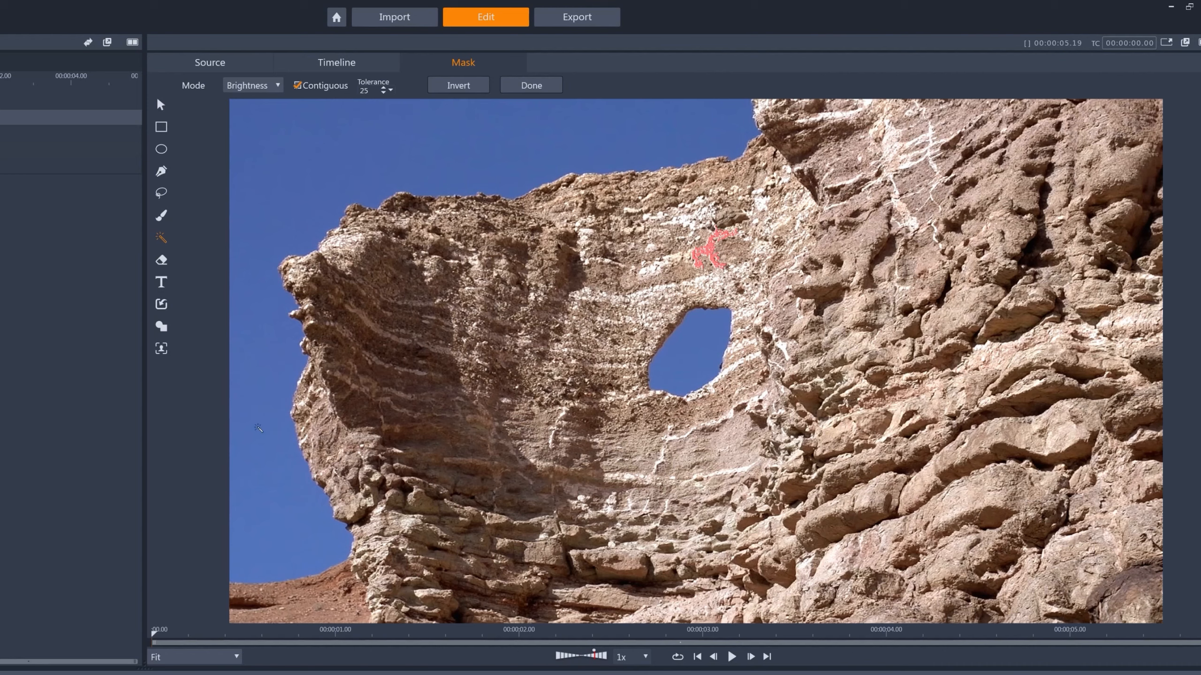
# Switch the wand mode to Hue and select the blue sky inside the rock hole
pyautogui.click(276, 87)
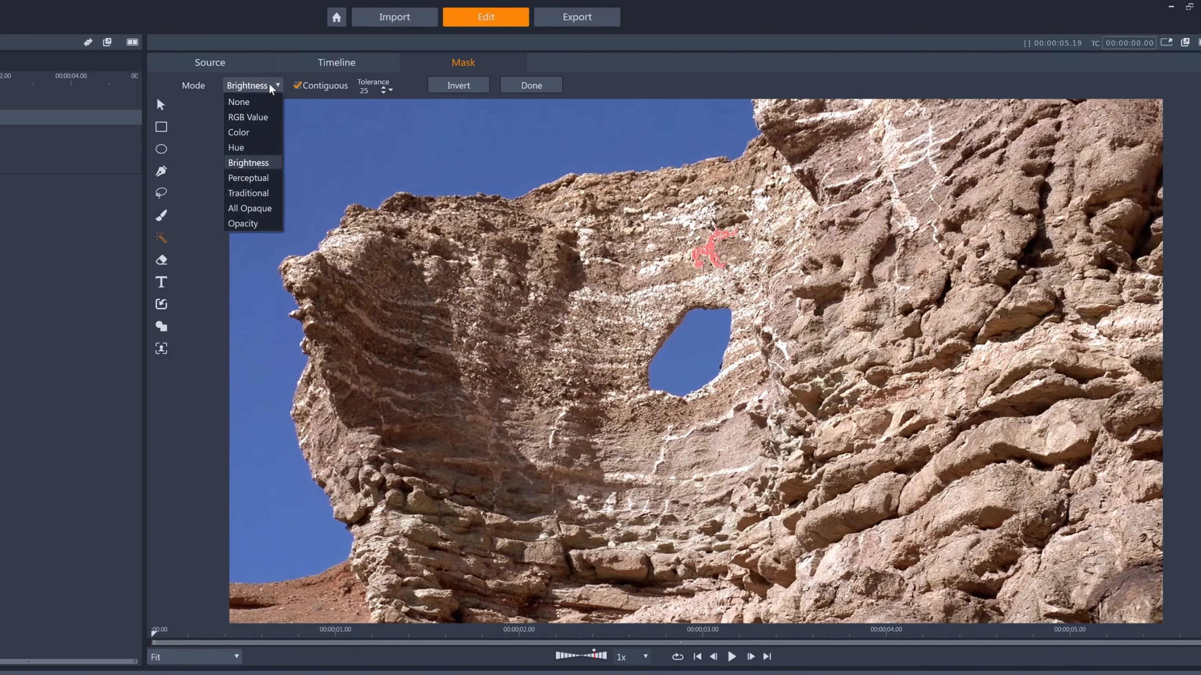
pyautogui.click(267, 147)
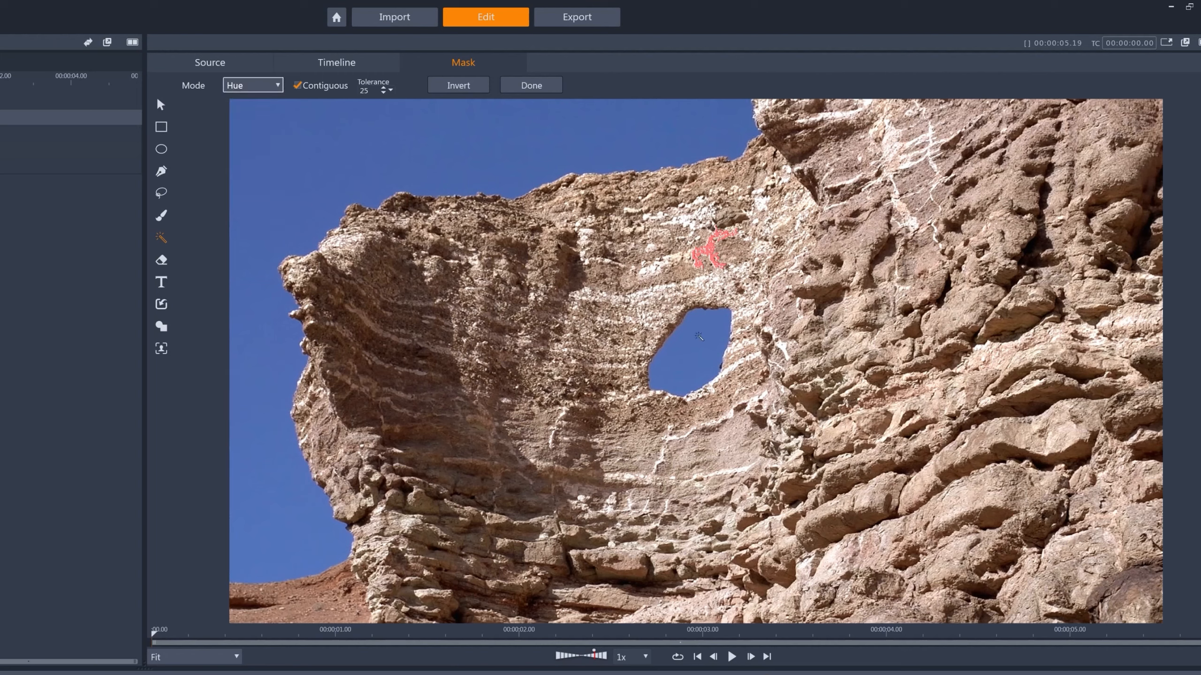
pyautogui.click(698, 335)
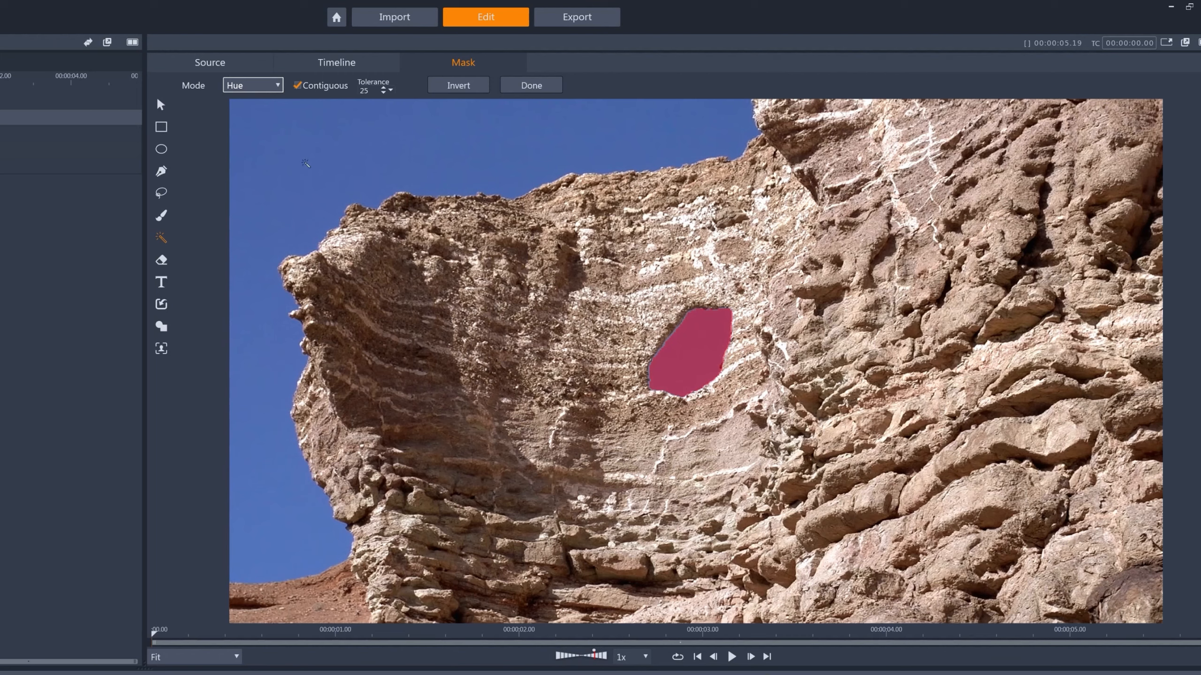
# Select all the blue sky with Contiguous off and Tolerance 10, complete the shape, and enable keyframing for Shape 1
pyautogui.click(297, 85)
pyautogui.click(384, 93)
pyautogui.click(699, 341)
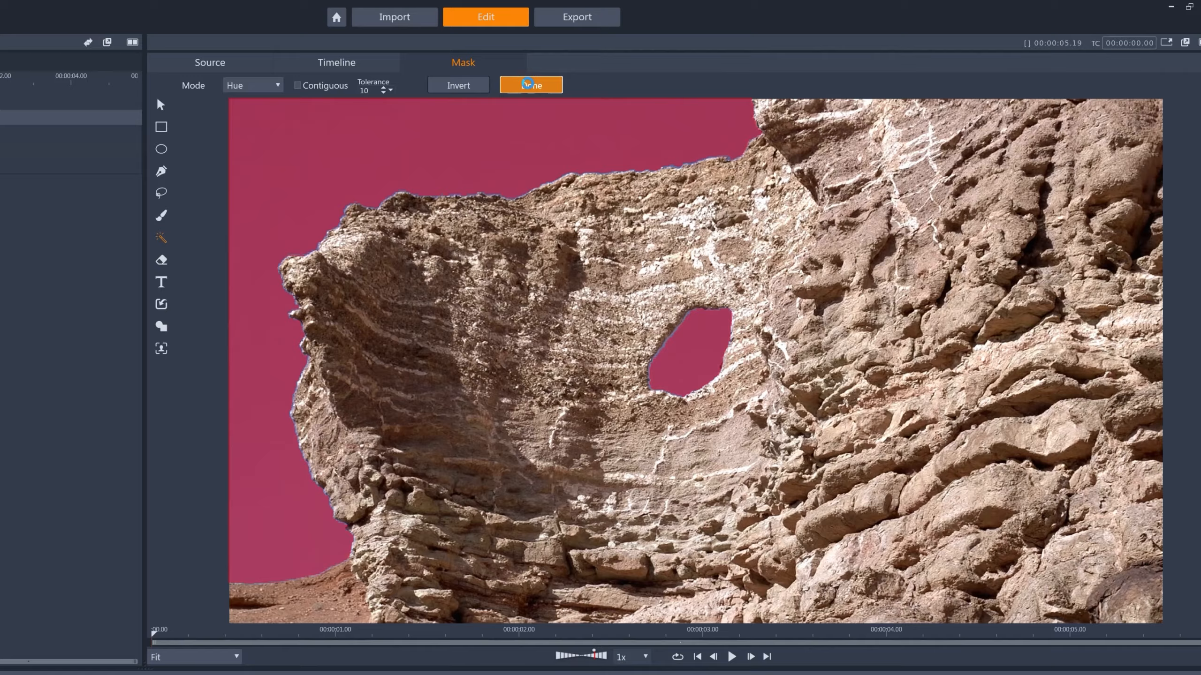
pyautogui.click(530, 86)
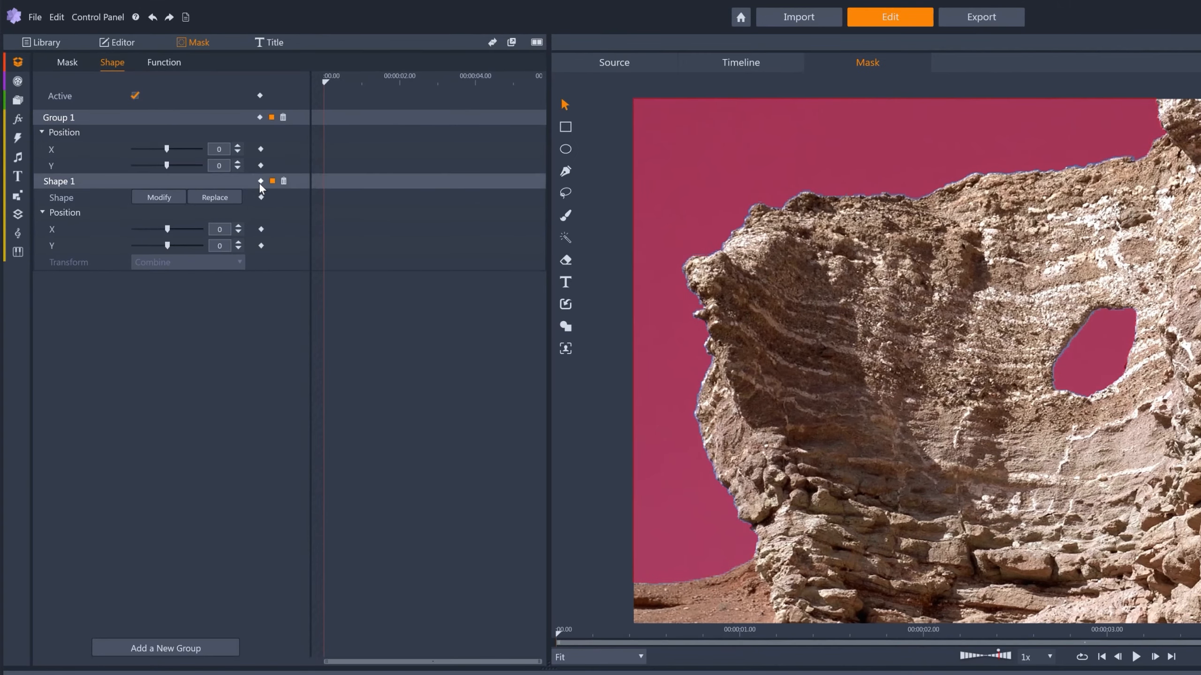
pyautogui.click(260, 181)
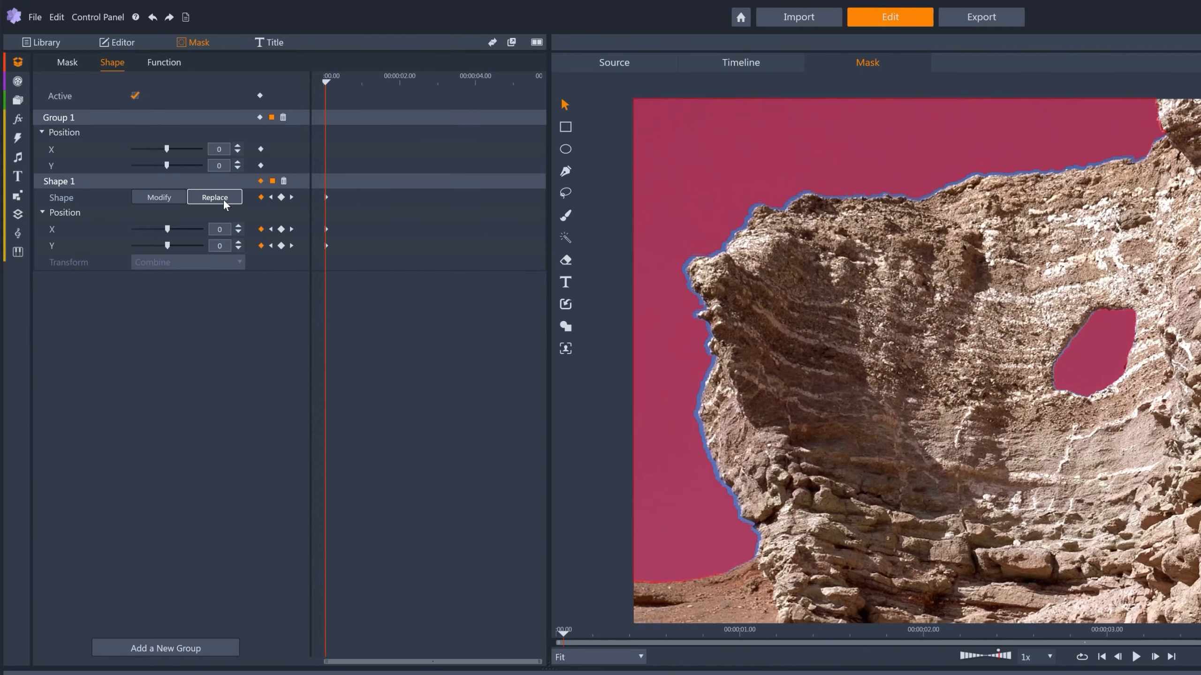
# Modify the shape by erasing the mask along the right edge of the rock hole
pyautogui.click(166, 199)
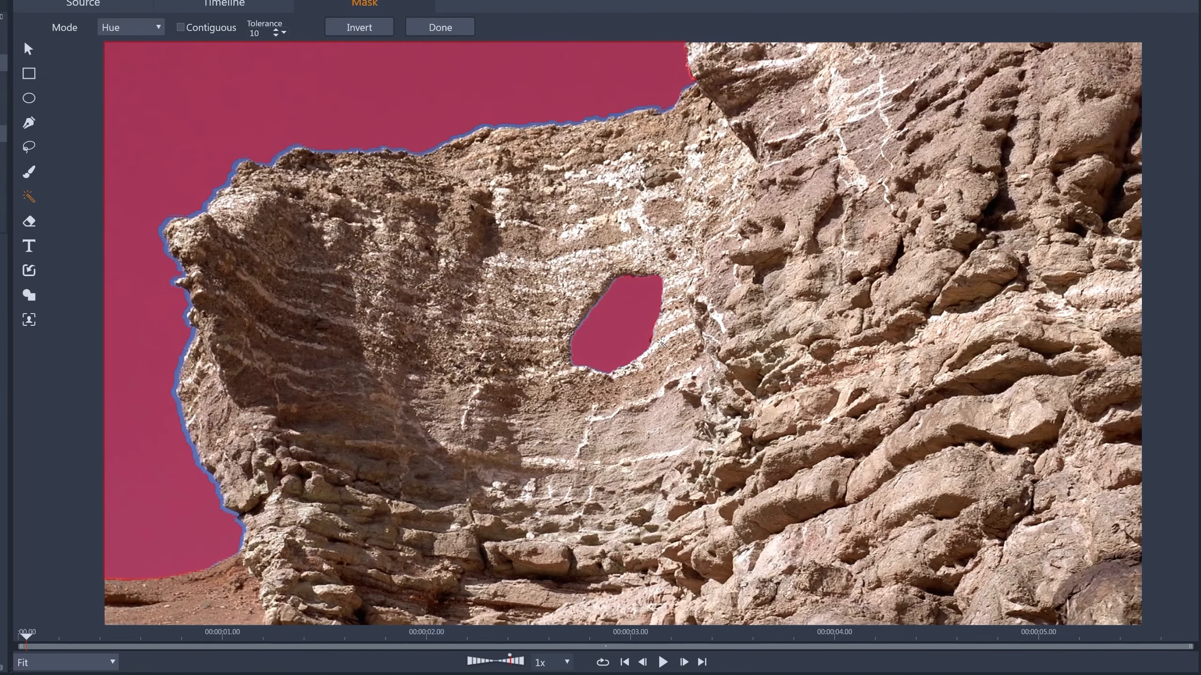
pyautogui.click(29, 222)
pyautogui.moveTo(652, 278)
pyautogui.mouseDown()
pyautogui.moveTo(662, 315)
pyautogui.moveTo(638, 358)
pyautogui.mouseUp()
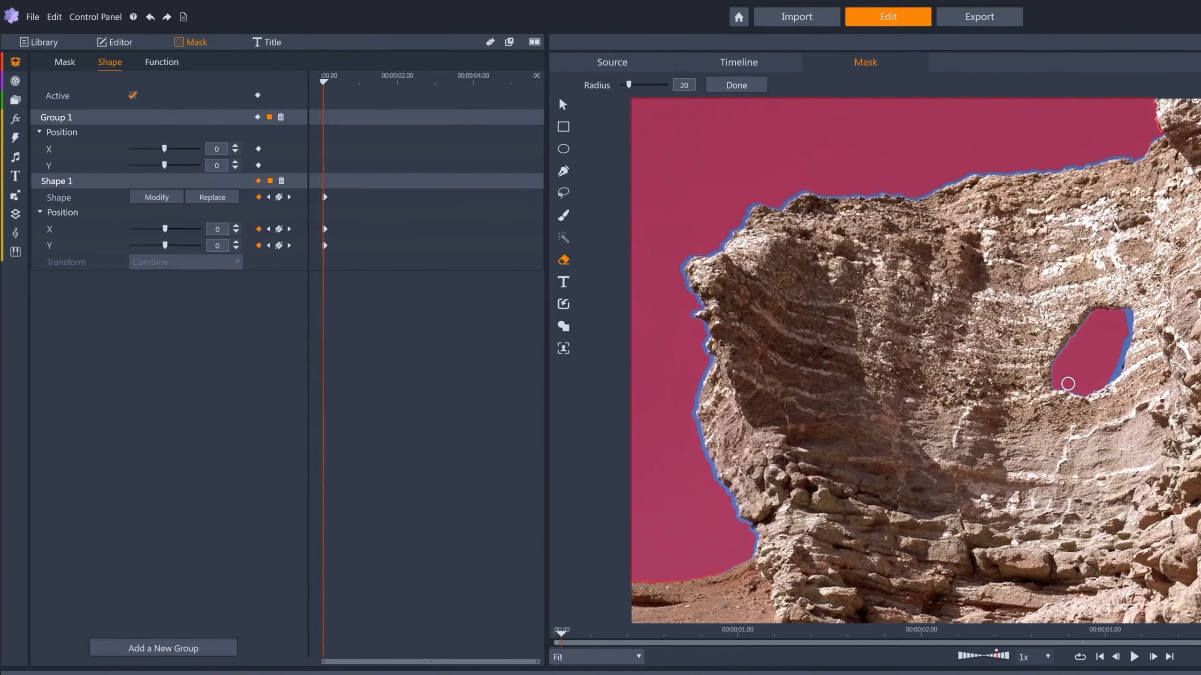
# Replace the mask shape with a fresh wand selection of the blue sky at 00:00:00.01
pyautogui.click(231, 197)
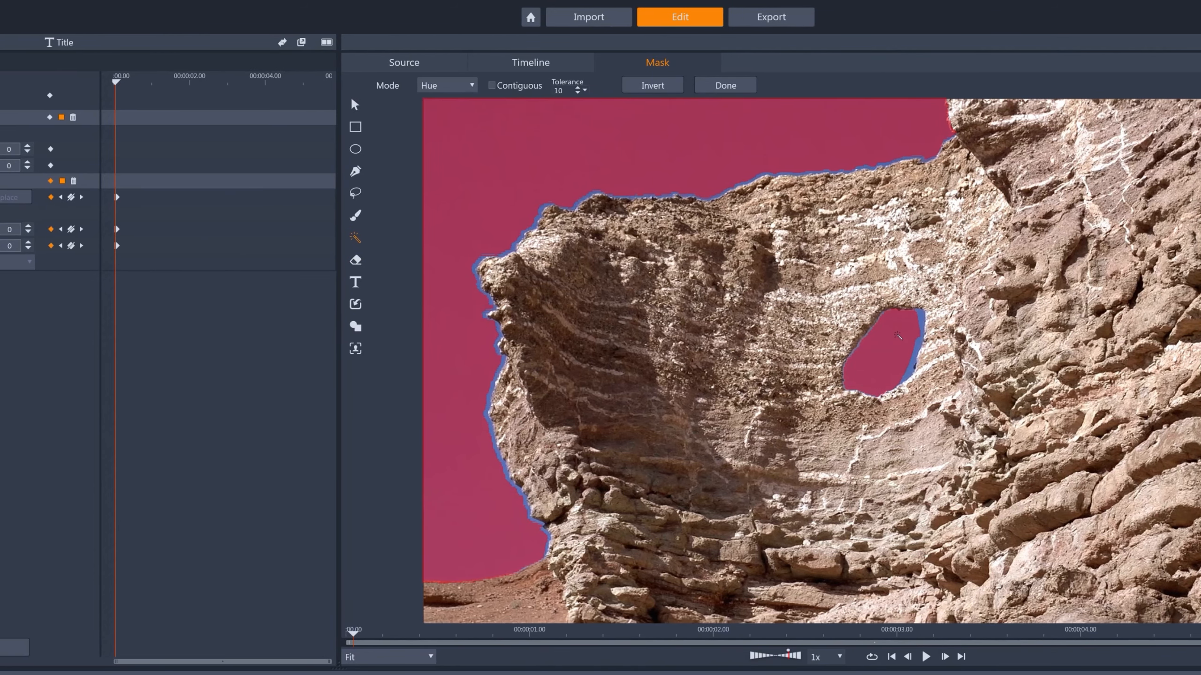
pyautogui.click(897, 336)
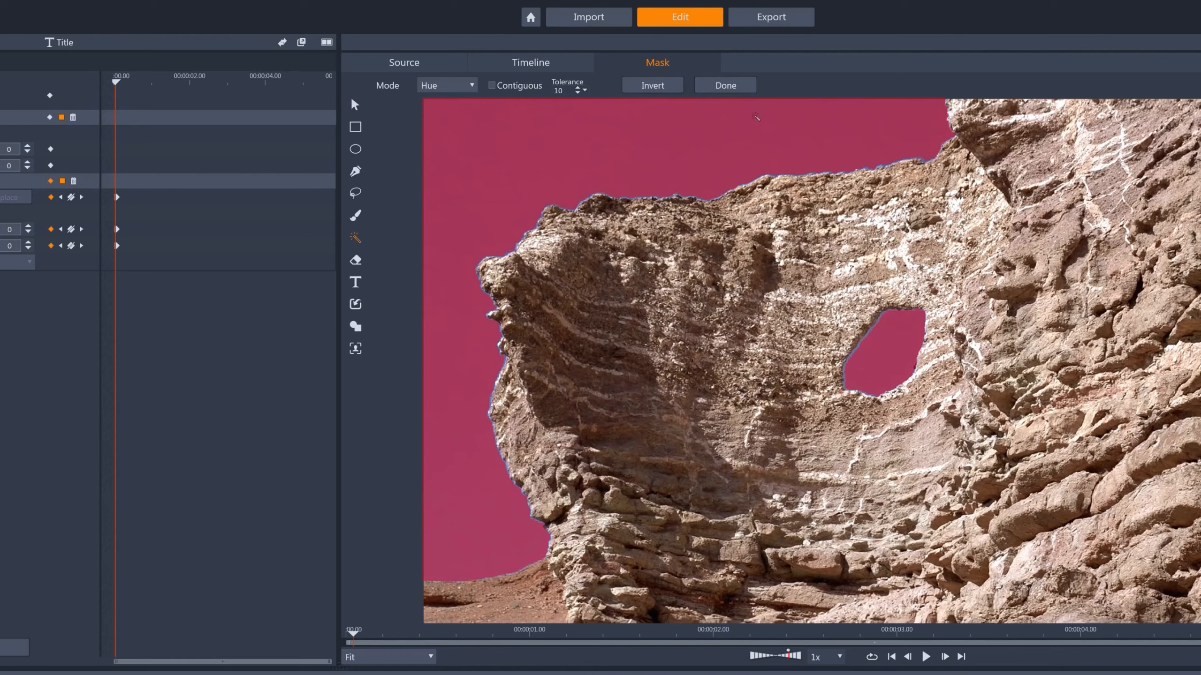
pyautogui.click(738, 87)
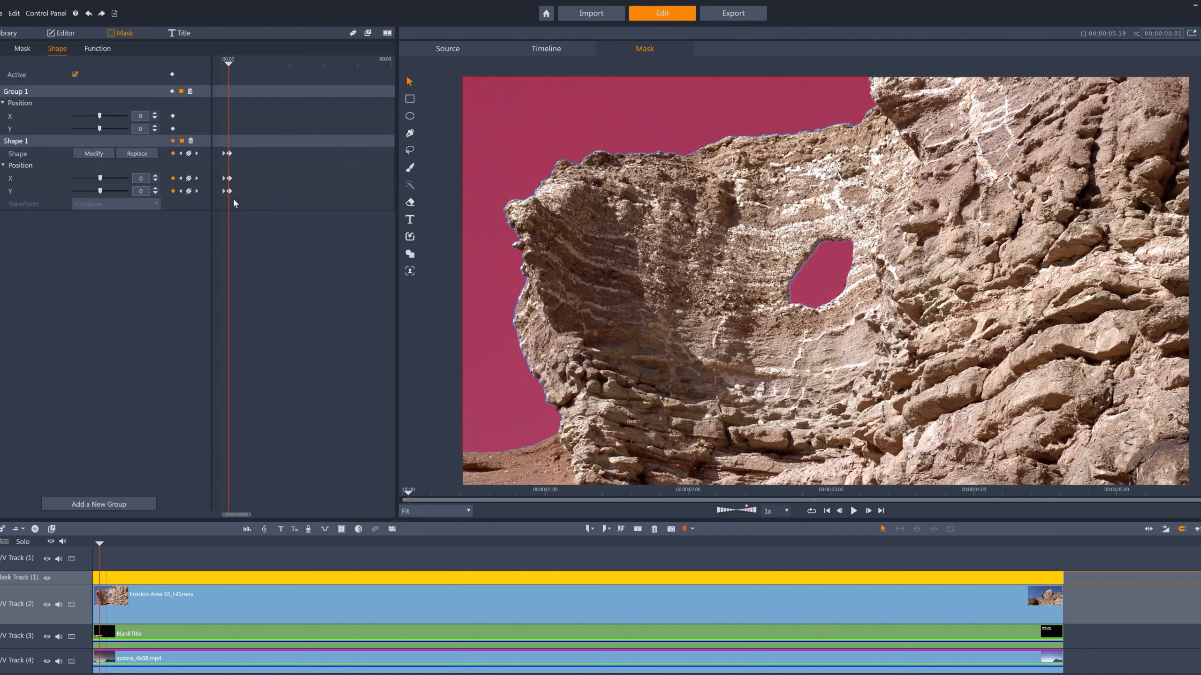
# Replace the mask shape with a fresh sky selection frame by frame, starting from 00:00:00.02
pyautogui.click(868, 511)
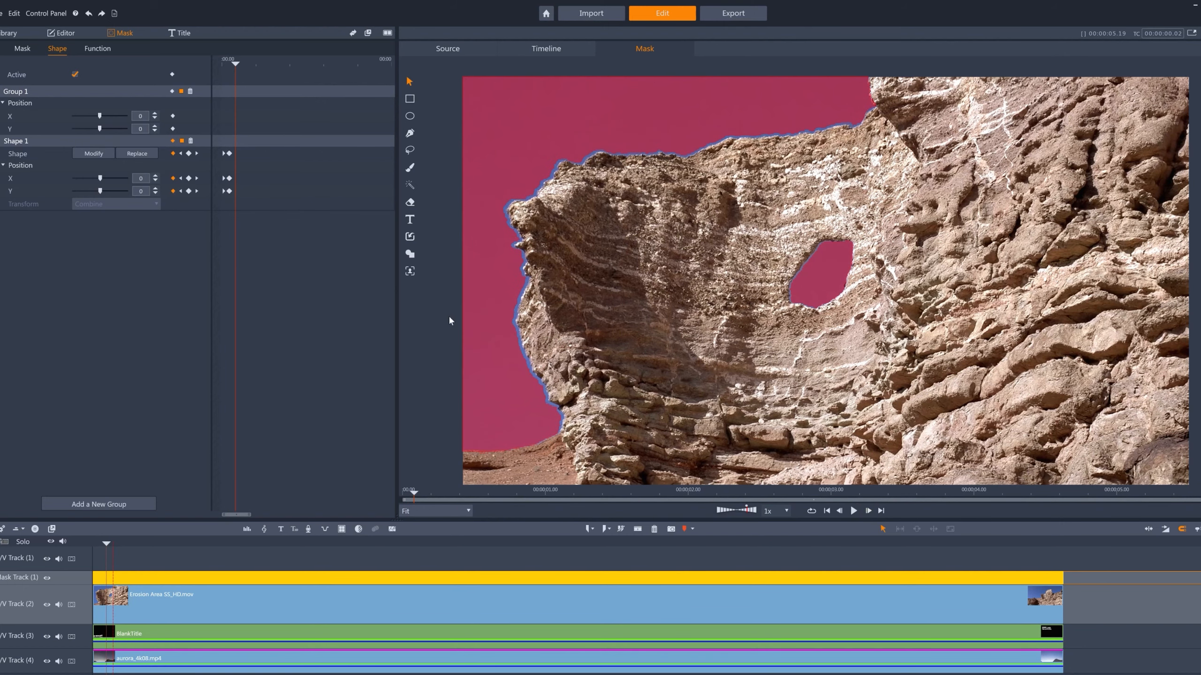
pyautogui.click(143, 153)
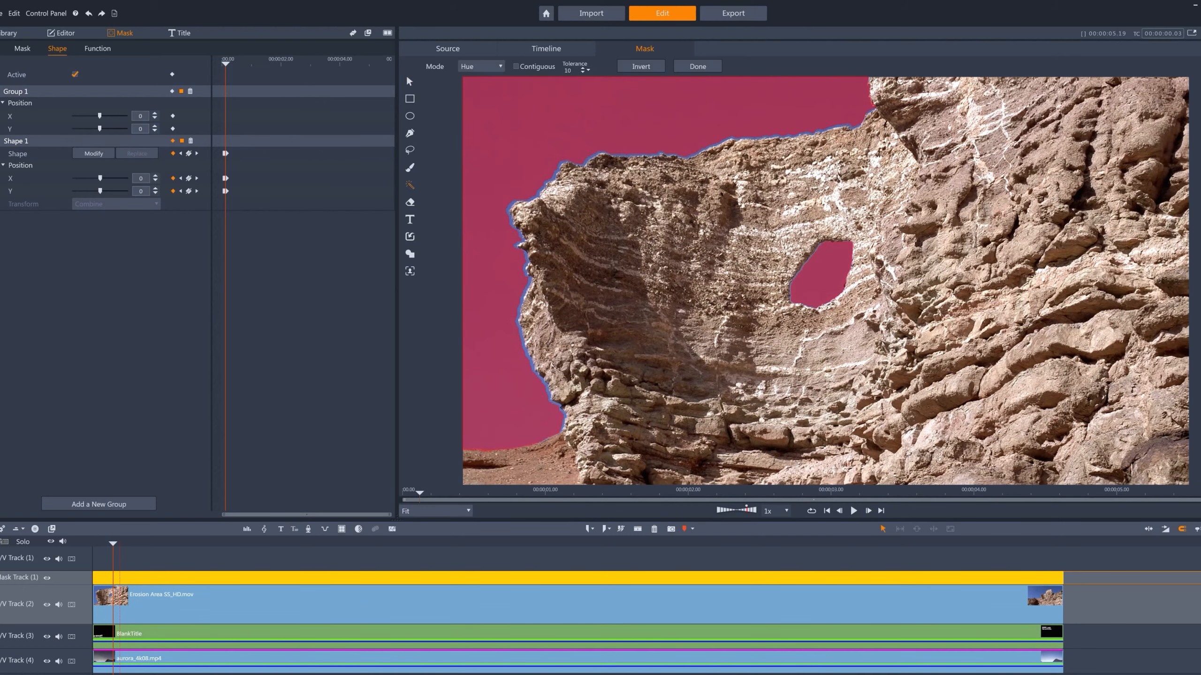
pyautogui.click(698, 66)
pyautogui.click(137, 154)
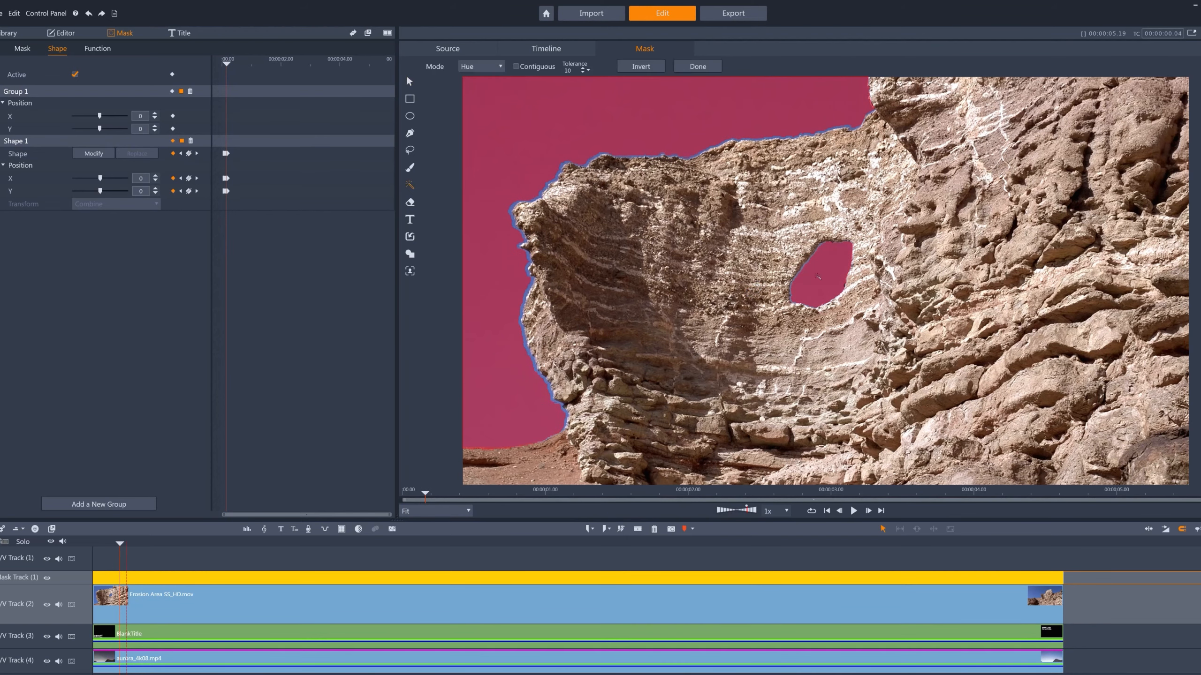
pyautogui.click(704, 67)
pyautogui.press('Right')
pyautogui.click(137, 154)
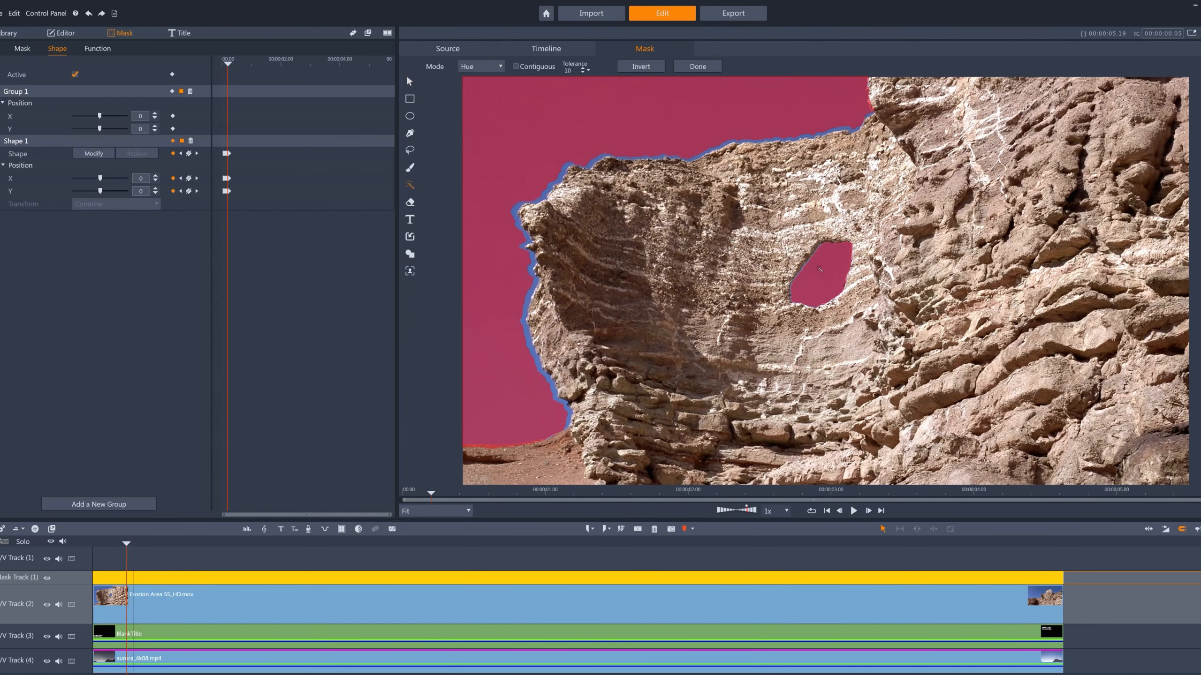
pyautogui.click(718, 85)
pyautogui.click(698, 66)
pyautogui.press('Right')
pyautogui.click(137, 153)
pyautogui.click(697, 67)
pyautogui.press('Right')
pyautogui.click(137, 153)
pyautogui.click(698, 66)
pyautogui.press('Right')
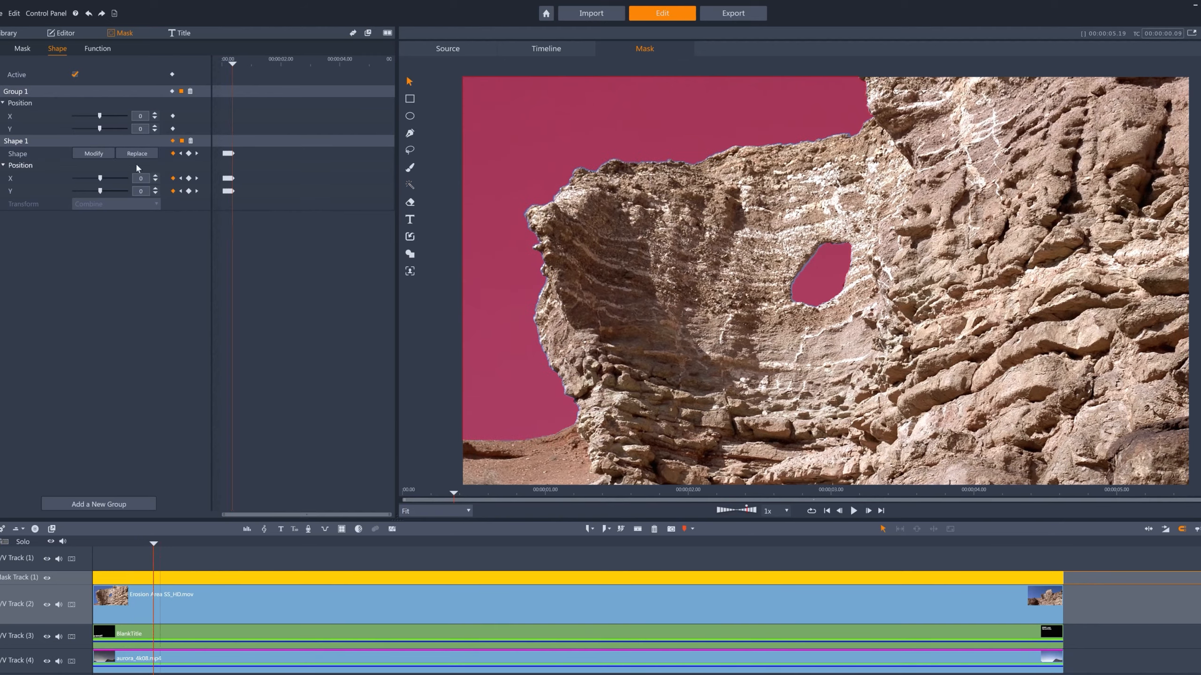
pyautogui.click(137, 153)
pyautogui.click(698, 67)
pyautogui.click(137, 153)
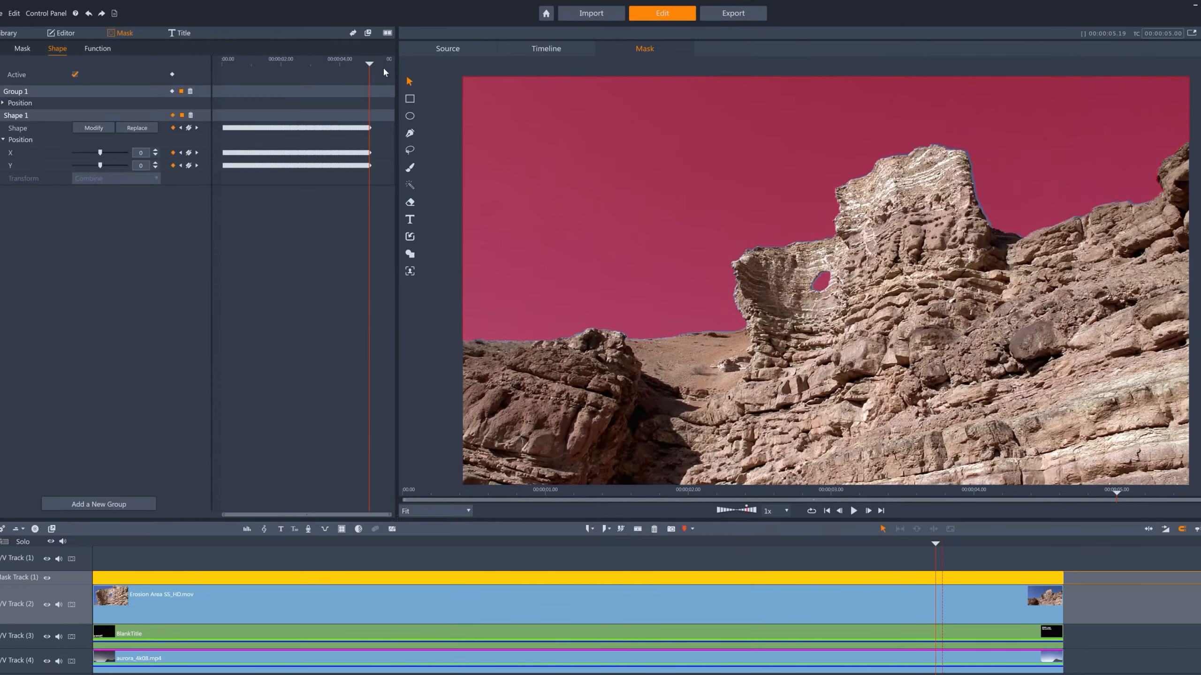
# Apply the Opacity function to the mask so the background shows through the sky, and check it on other frames
pyautogui.moveTo(370, 64); pyautogui.dragTo(266, 64)
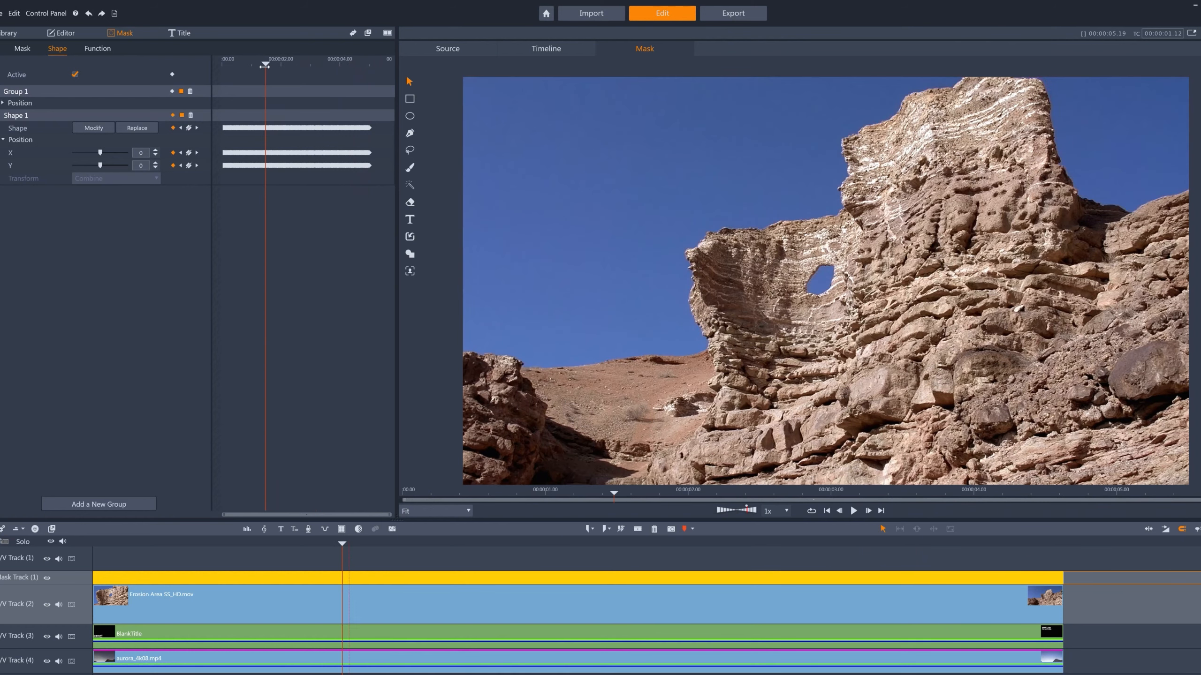
pyautogui.click(98, 49)
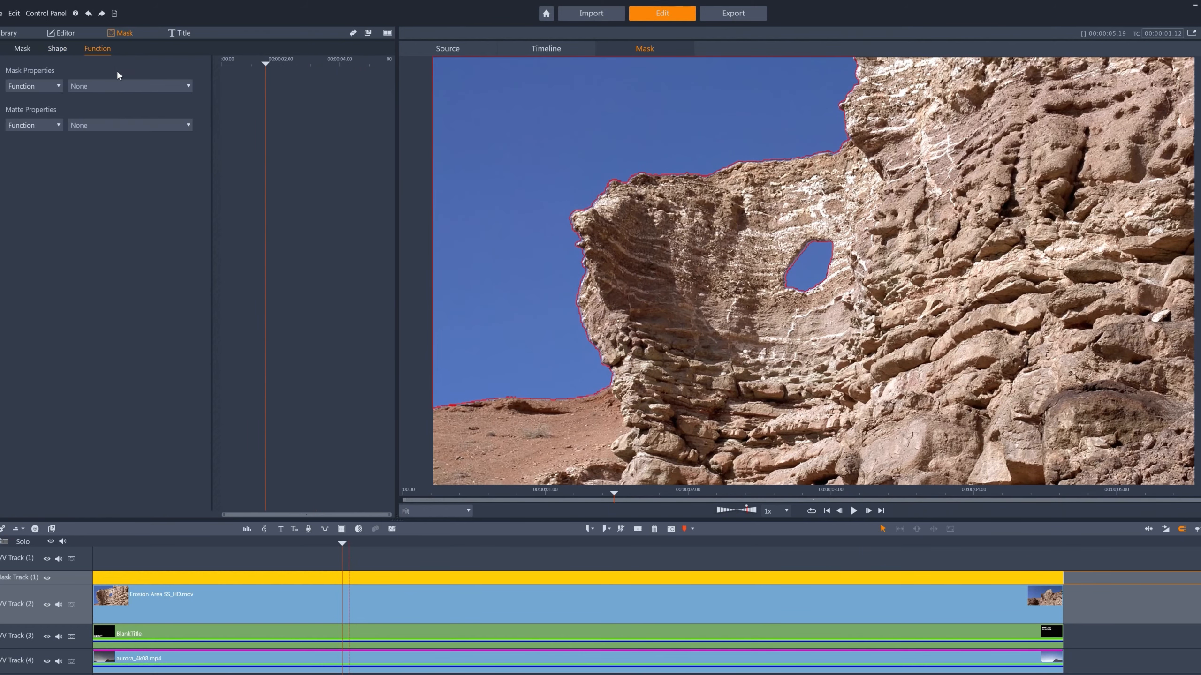
pyautogui.click(120, 85)
pyautogui.click(114, 108)
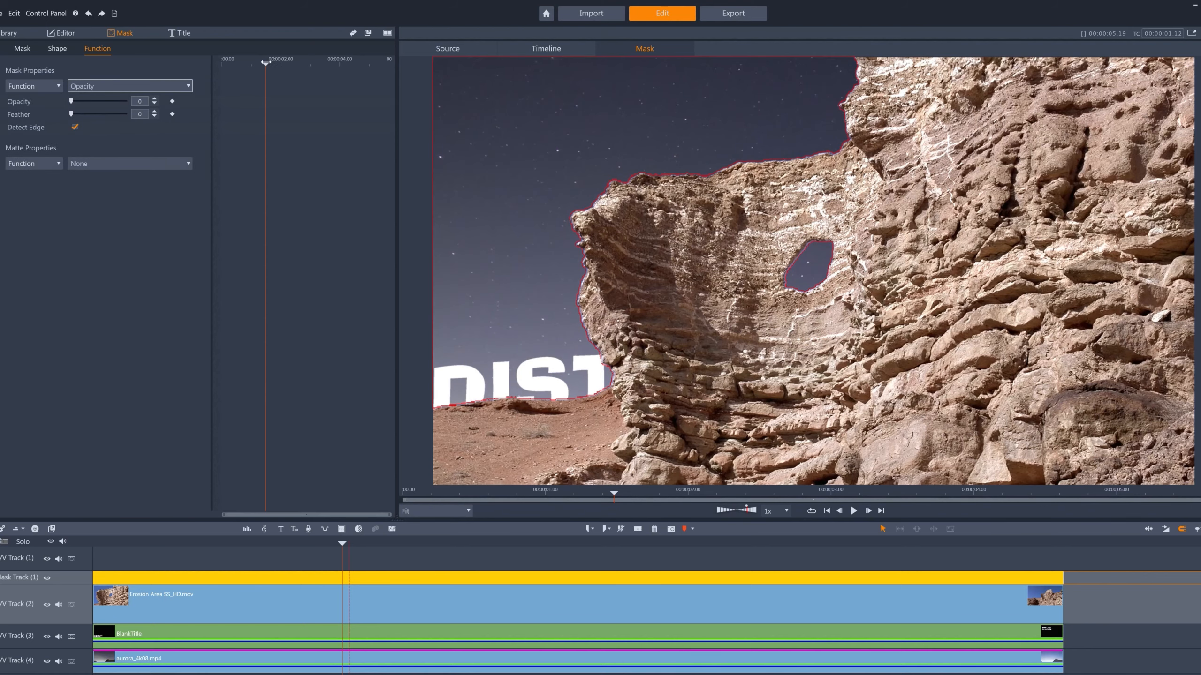
pyautogui.moveTo(265, 63)
pyautogui.mouseDown()
pyautogui.moveTo(241, 63)
pyautogui.moveTo(273, 63)
pyautogui.mouseUp()
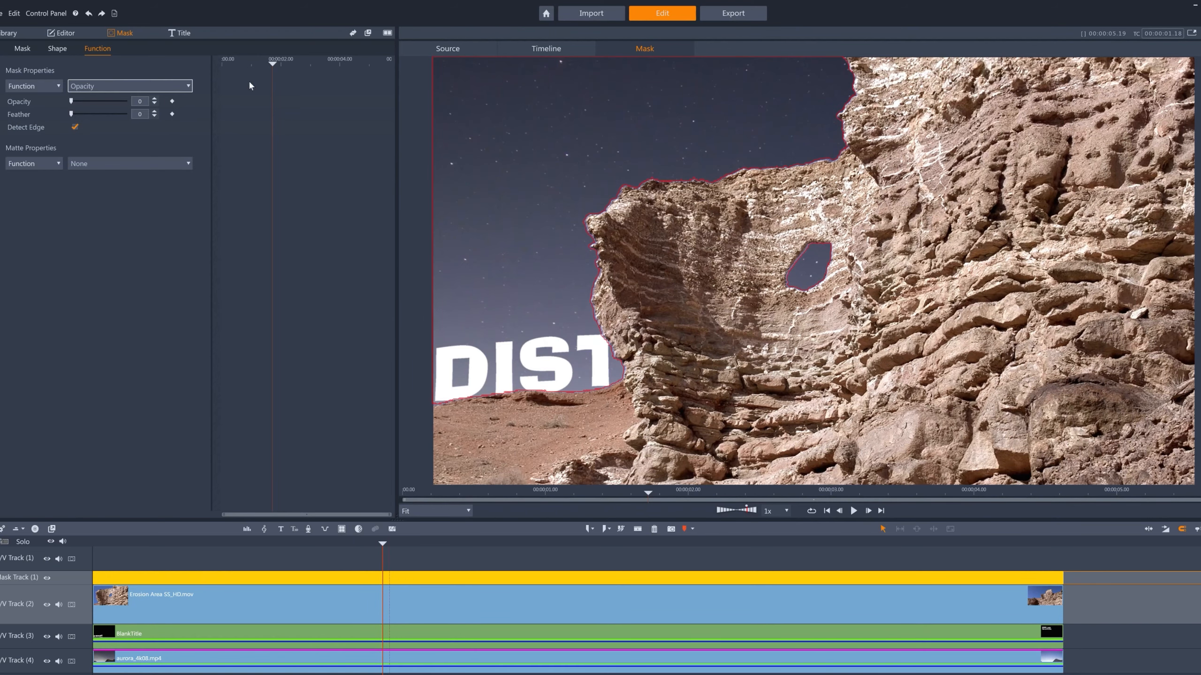
# Apply Color Correction to the matte with Tint 40 and Exposure -18
pyautogui.click(124, 165)
pyautogui.click(119, 199)
pyautogui.moveTo(100, 204); pyautogui.dragTo(95, 229)
# Set the matte's LUT profile to Red Planet
pyautogui.click(116, 383)
pyautogui.scroll(-3, 104, 544)
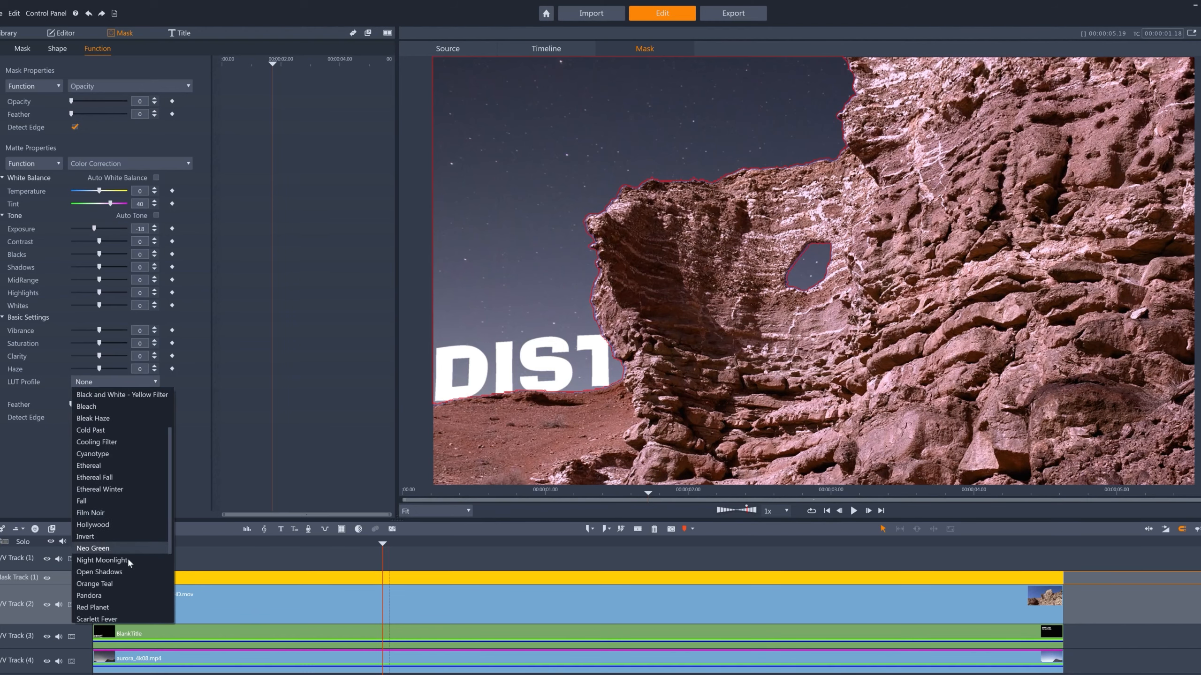
pyautogui.click(93, 607)
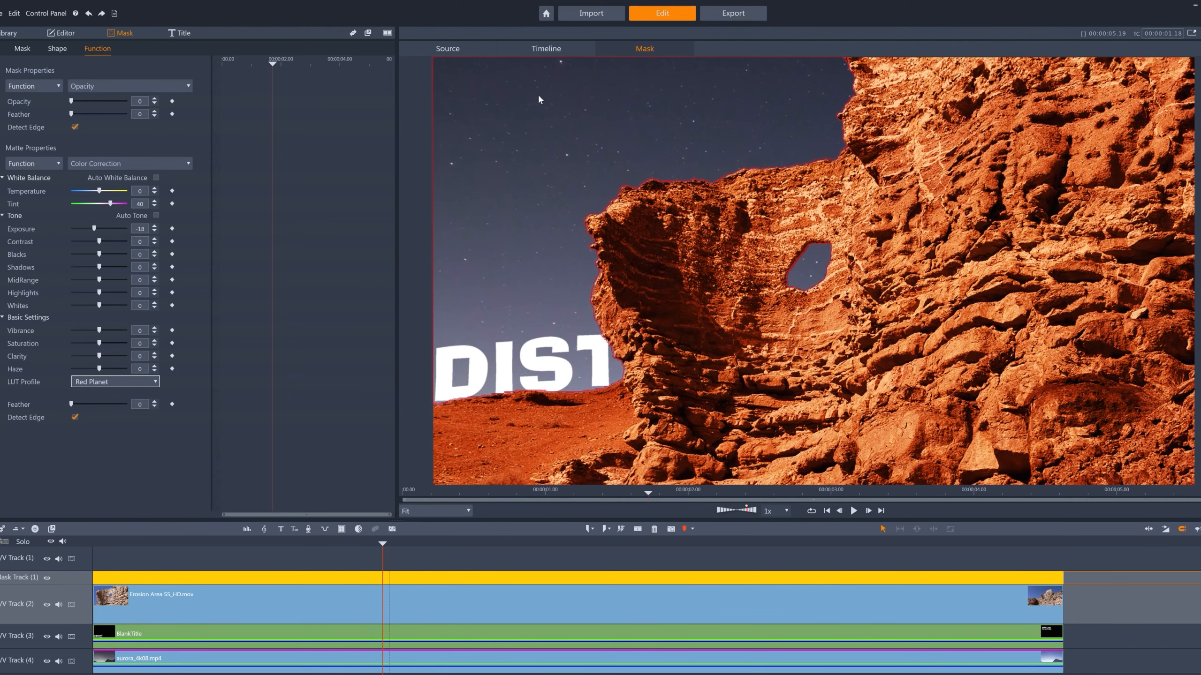
# Play back the masked composite in the timeline preview from 00:00:00.18
pyautogui.click(544, 51)
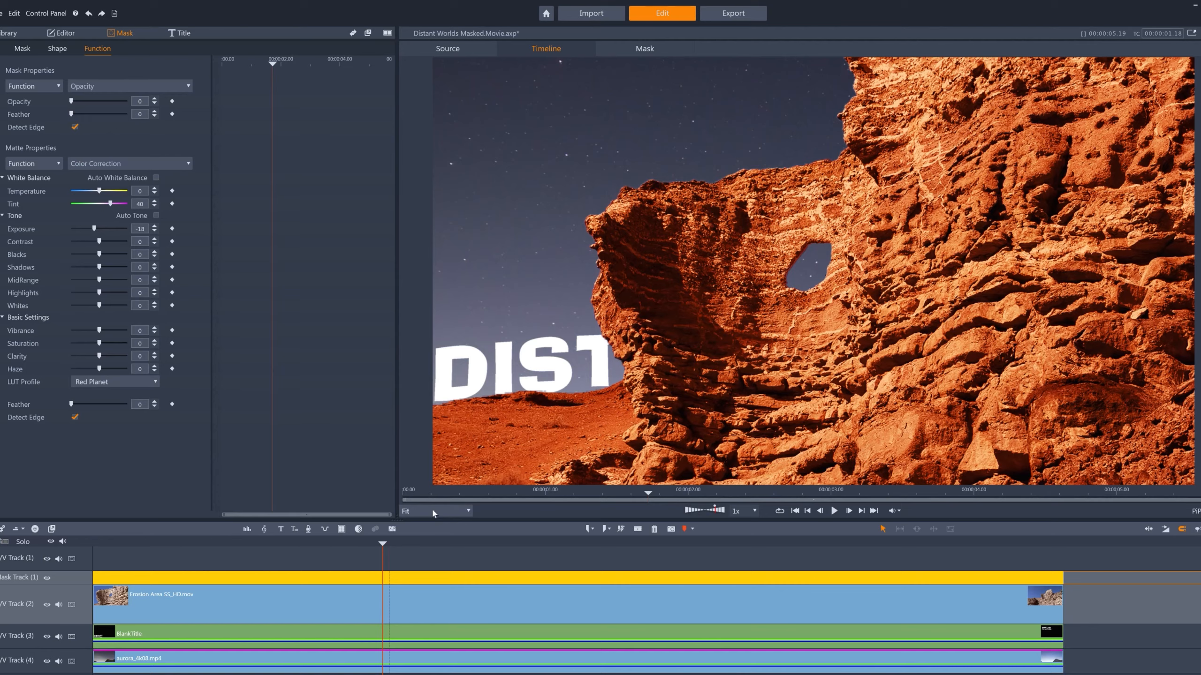
pyautogui.moveTo(372, 544); pyautogui.dragTo(215, 545)
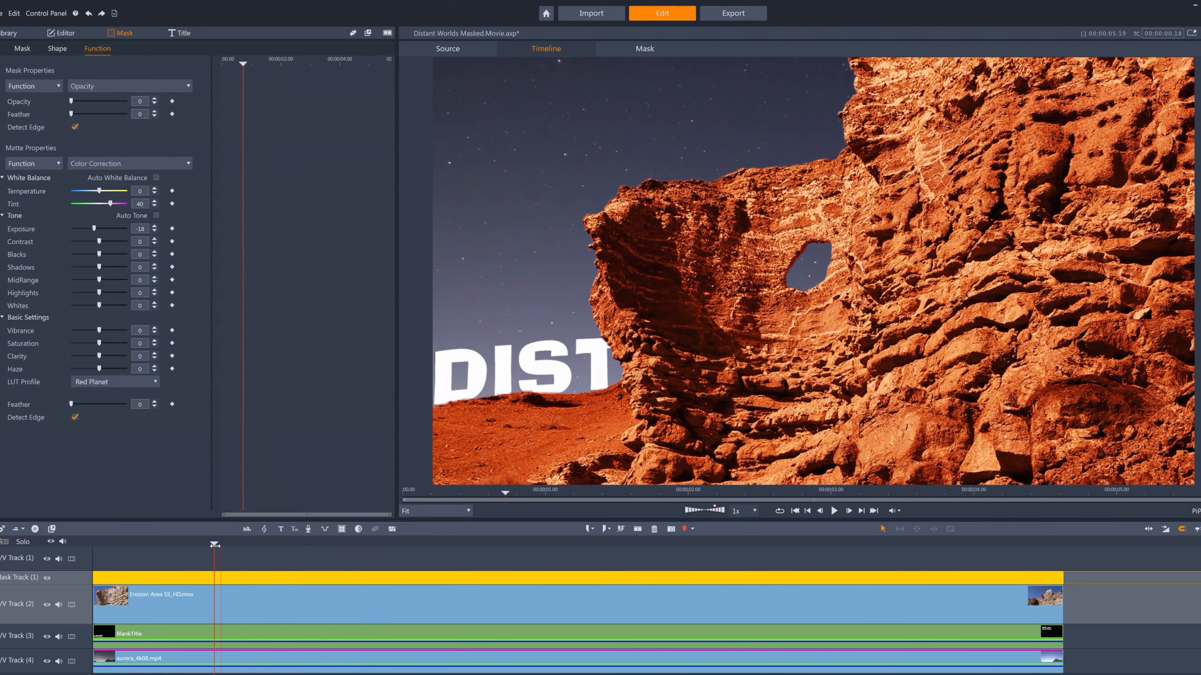
pyautogui.press('space')
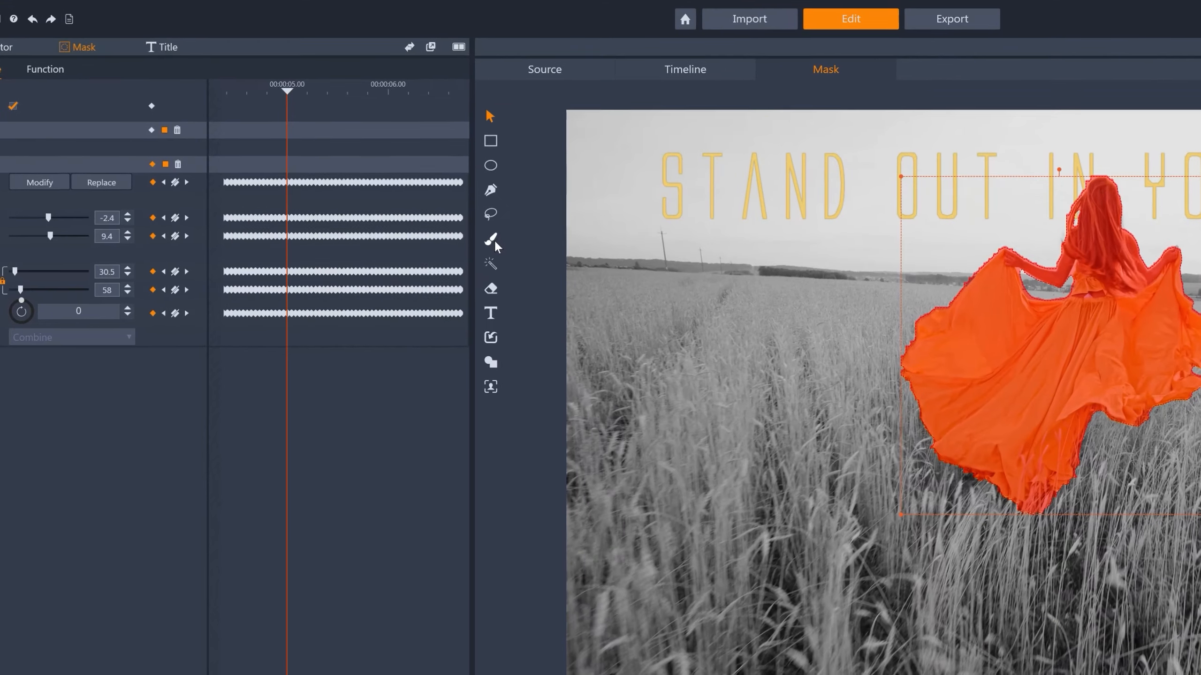
# Choose the mask Brush, turn on Smart Edge and set its Tolerance to 16
pyautogui.click(419, 161)
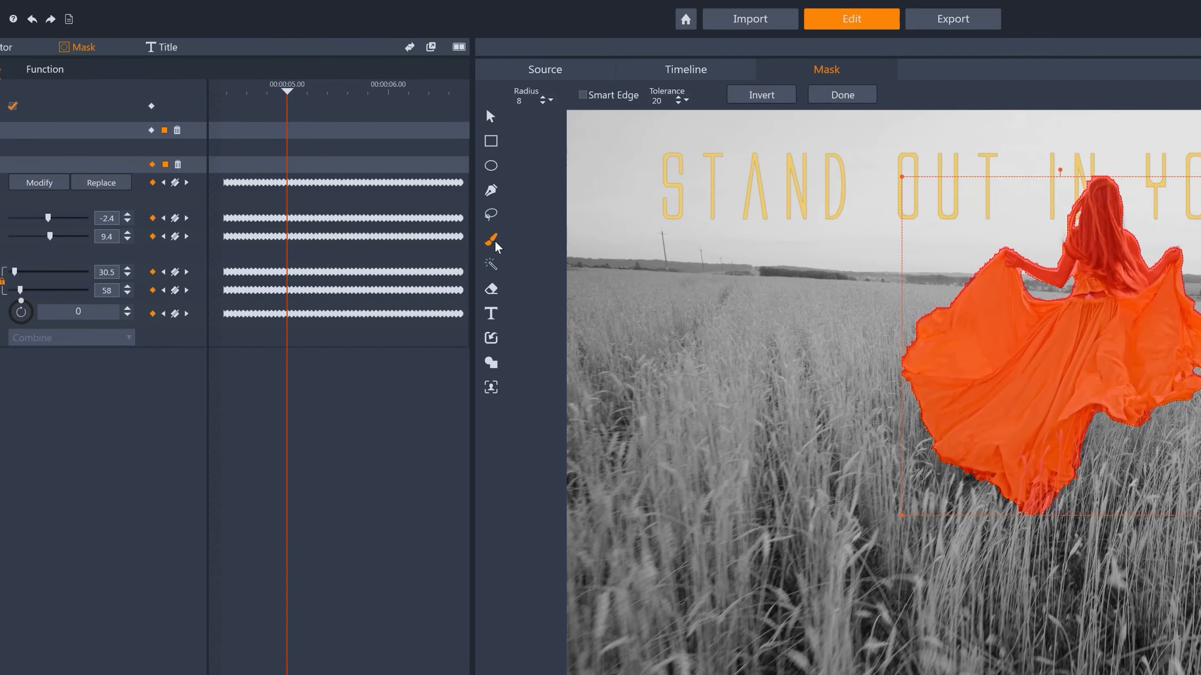
pyautogui.click(583, 96)
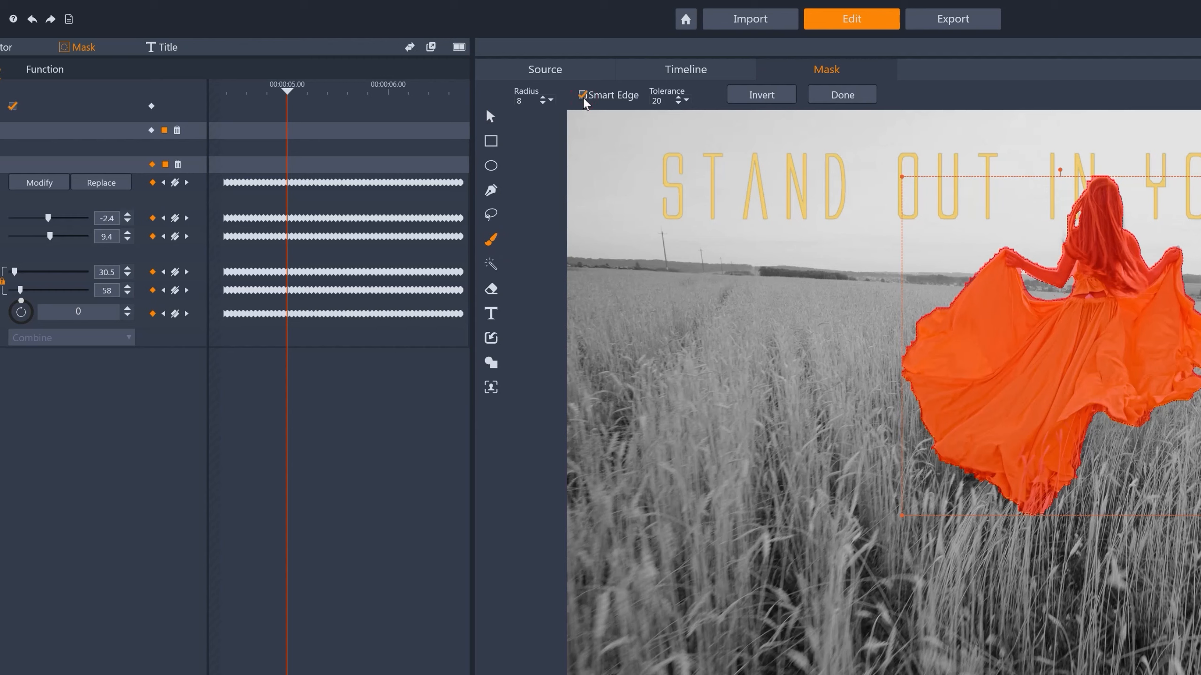
pyautogui.click(686, 99)
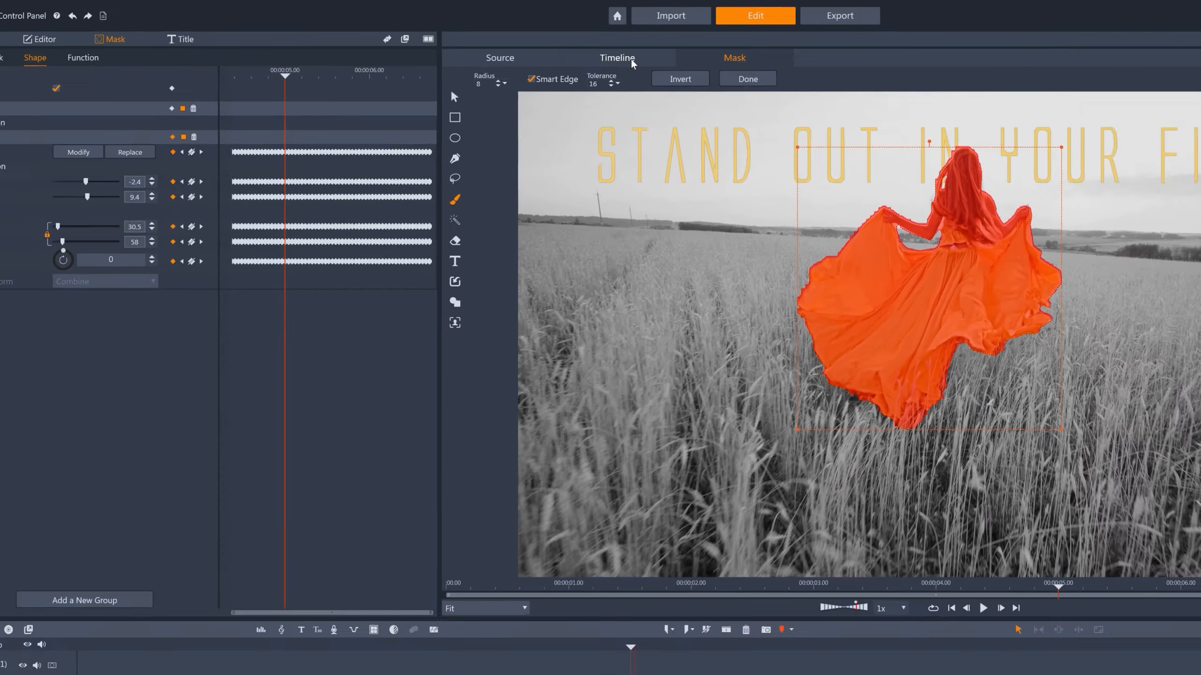
# Play back the yellow-dress composite in the timeline preview from 00:00:05.00
pyautogui.click(703, 71)
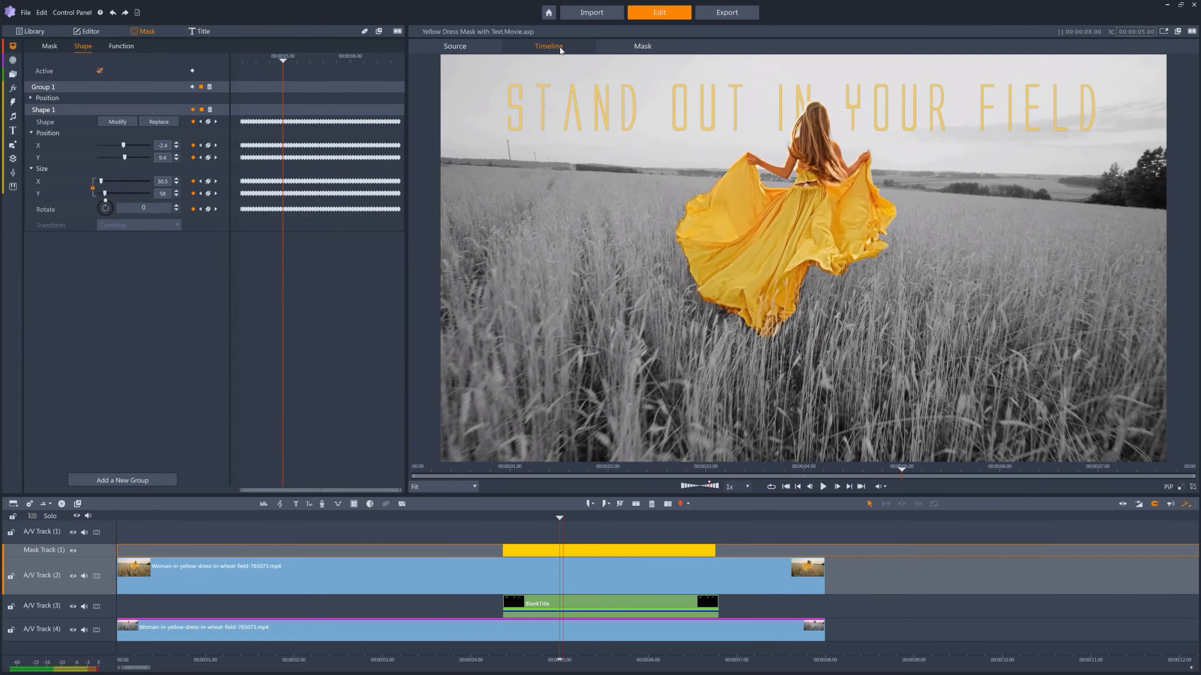
pyautogui.click(823, 486)
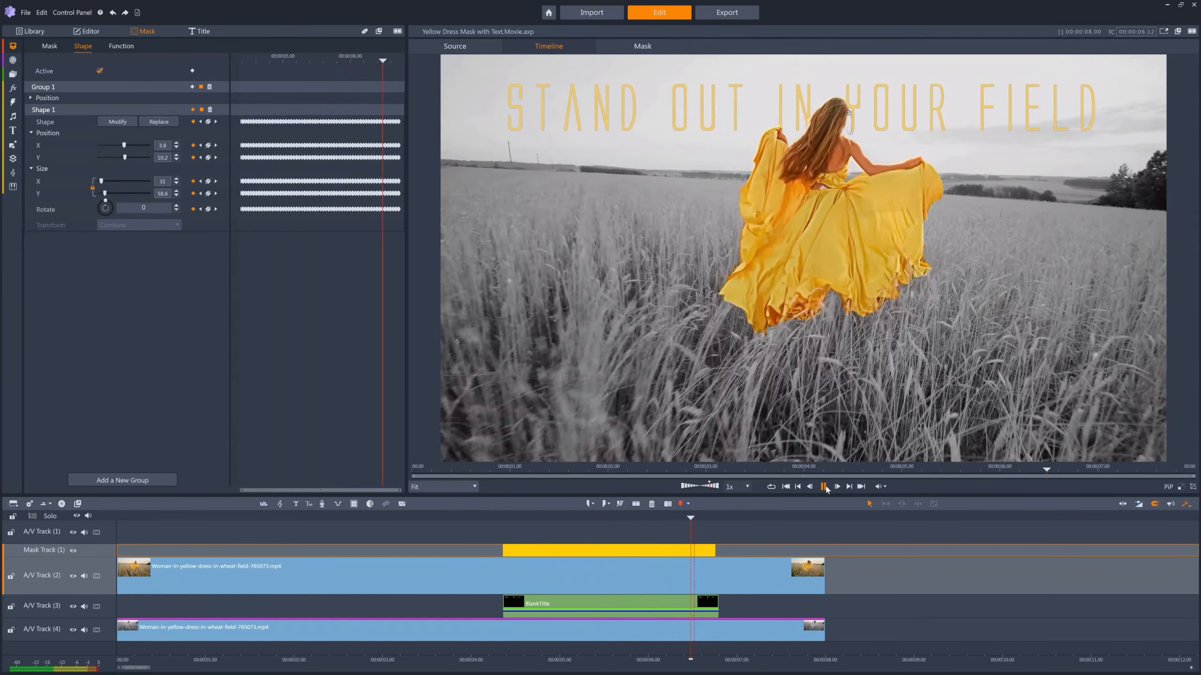
# Go to about 00:00:05.13 in the timeline and delete Shape 1 from the mask
pyautogui.click(605, 518)
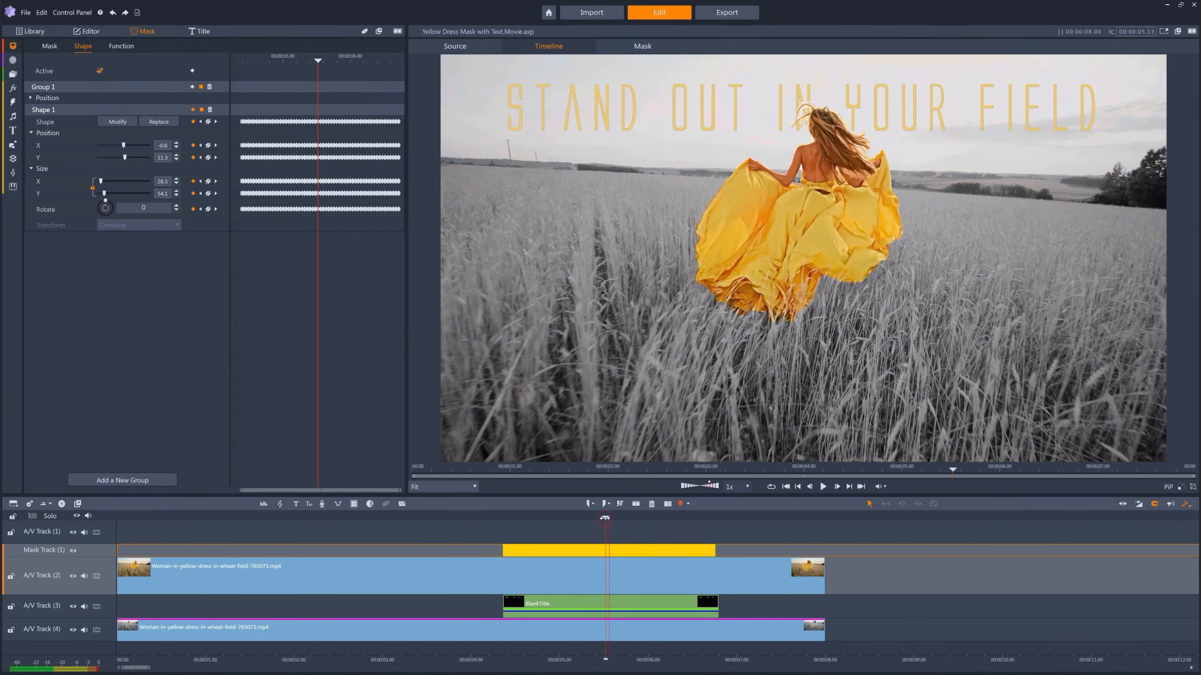
pyautogui.click(642, 46)
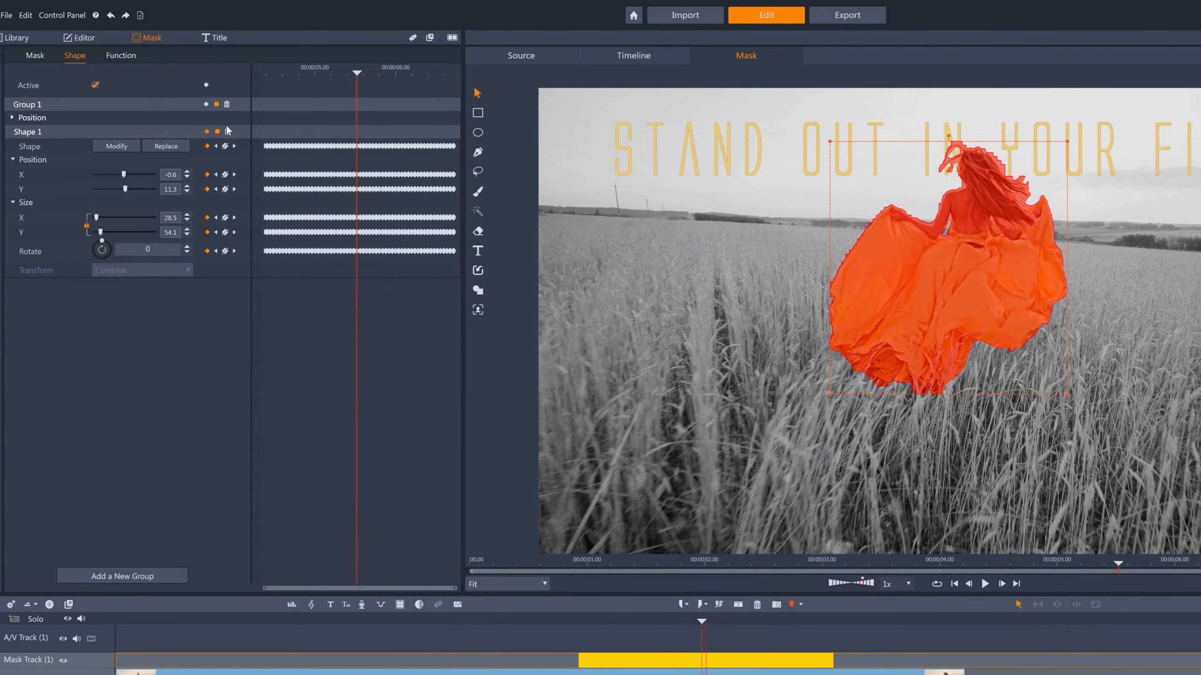
pyautogui.click(227, 133)
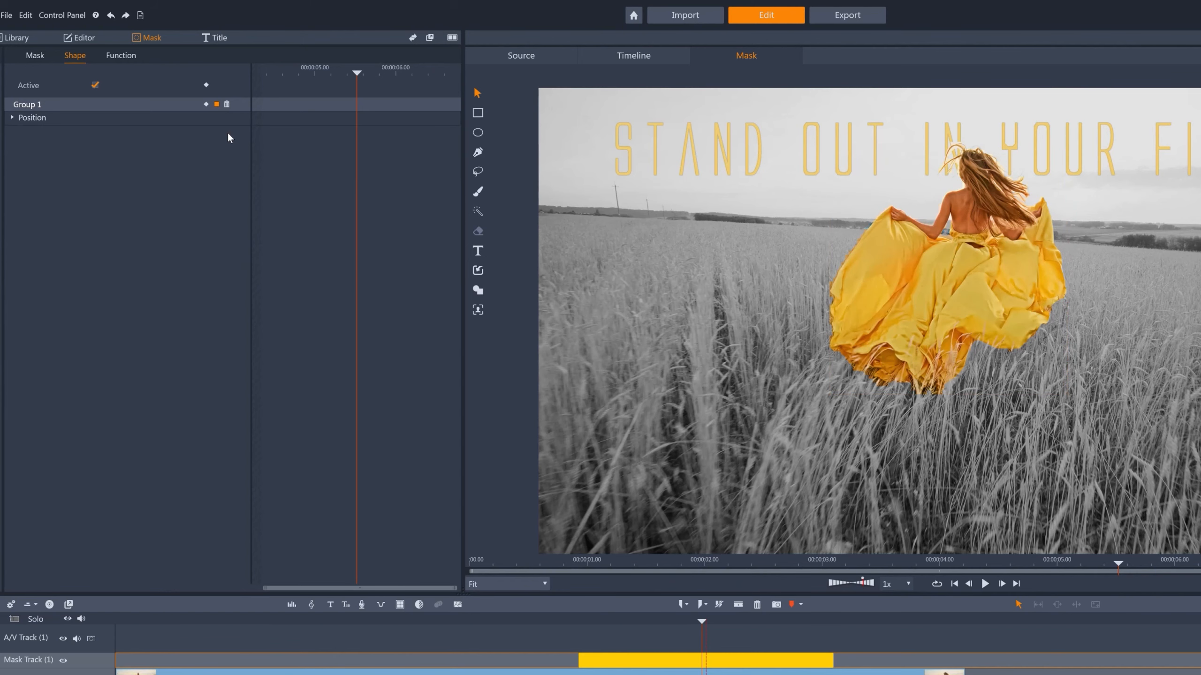
# Paint a Smart Edge brush mask over the woman and her dress, and erase the overspill at the hem and arm with radius 12
pyautogui.click(477, 191)
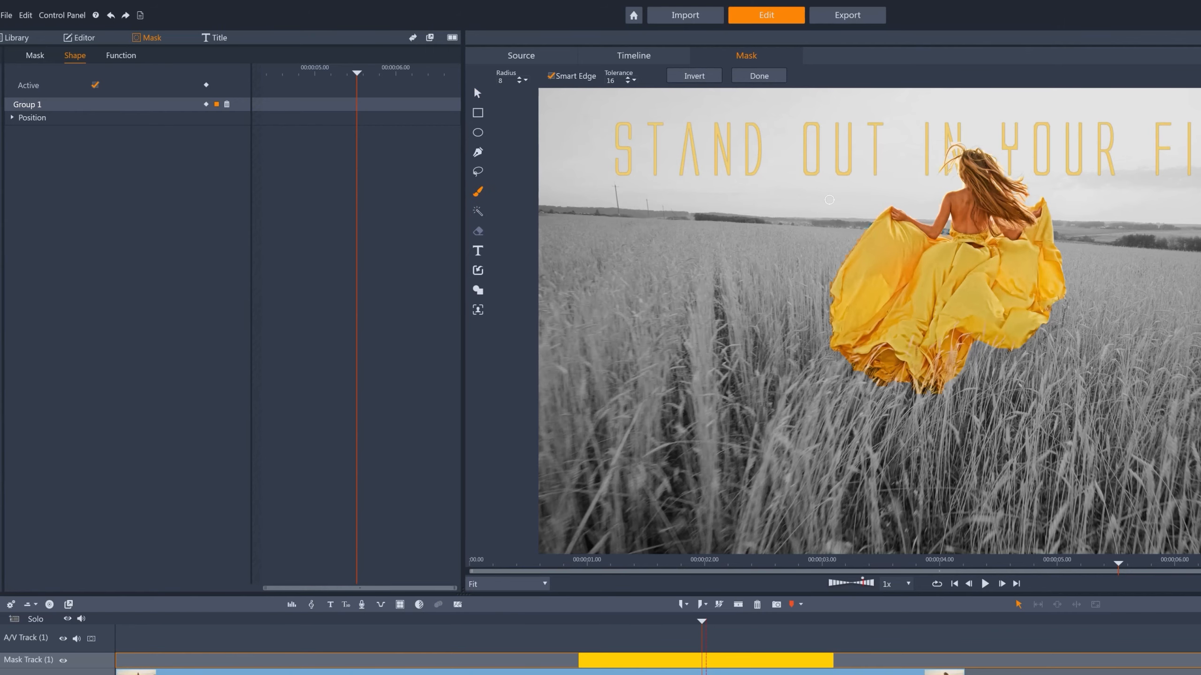
pyautogui.moveTo(975, 172)
pyautogui.mouseDown()
pyautogui.moveTo(969, 262)
pyautogui.moveTo(960, 307)
pyautogui.mouseUp()
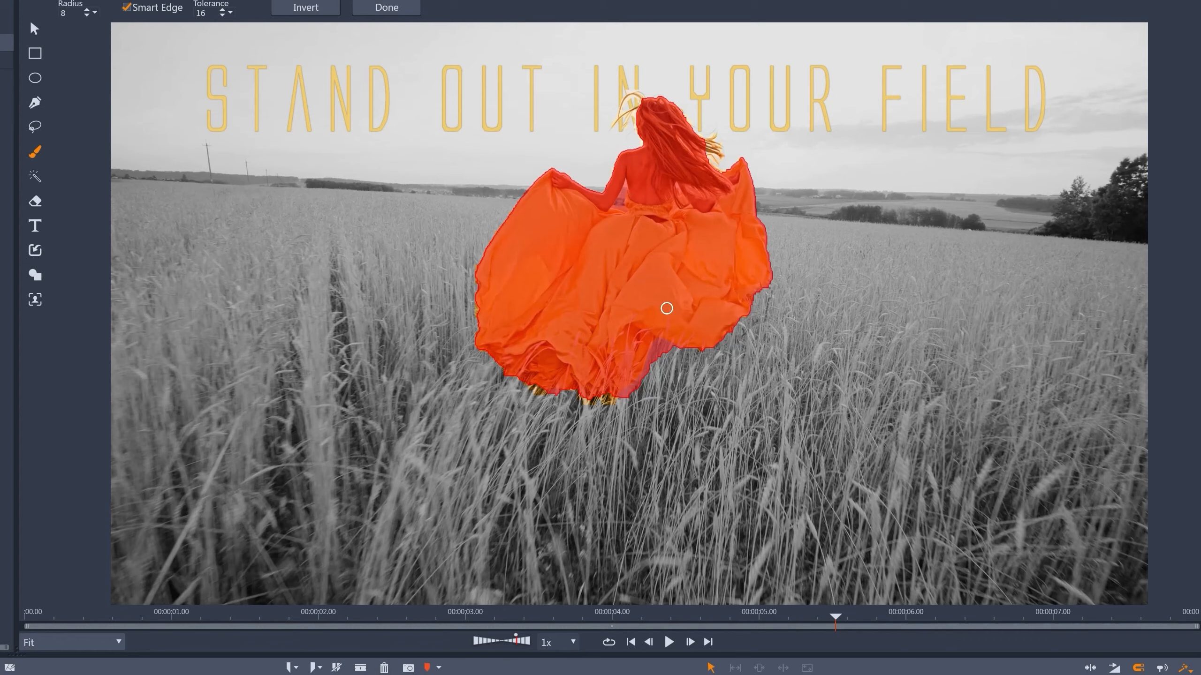
pyautogui.click(36, 203)
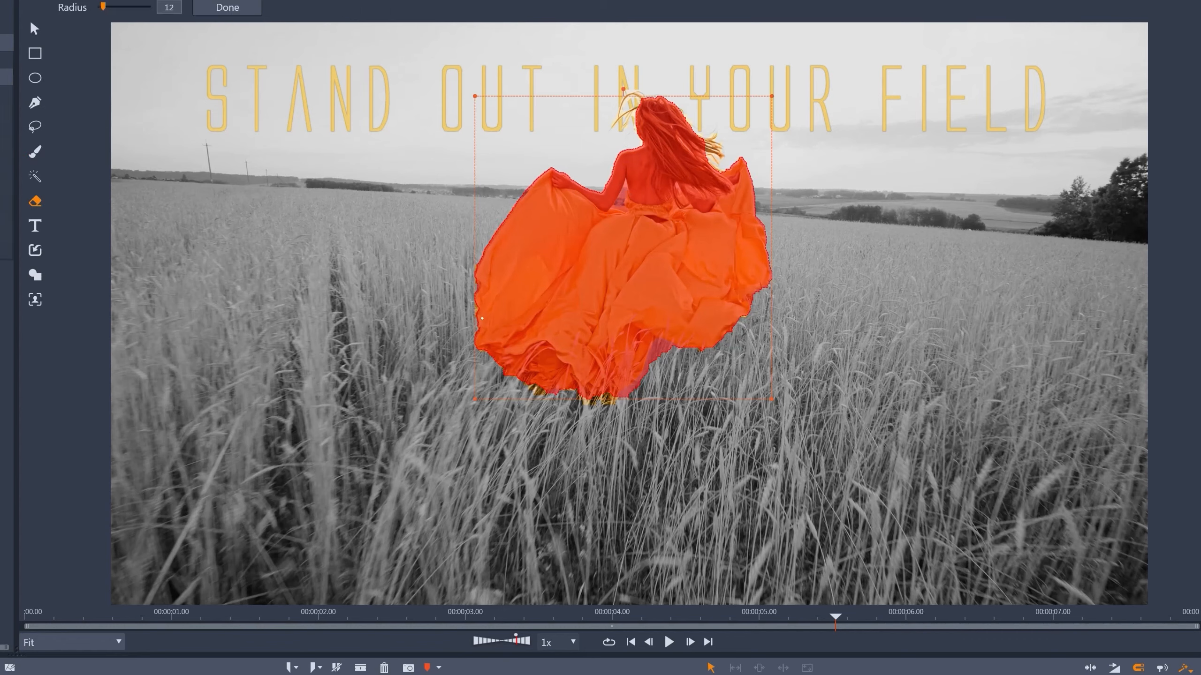
pyautogui.moveTo(653, 363)
pyautogui.mouseDown()
pyautogui.moveTo(663, 347)
pyautogui.moveTo(620, 404)
pyautogui.mouseUp()
pyautogui.moveTo(618, 207); pyautogui.dragTo(622, 194)
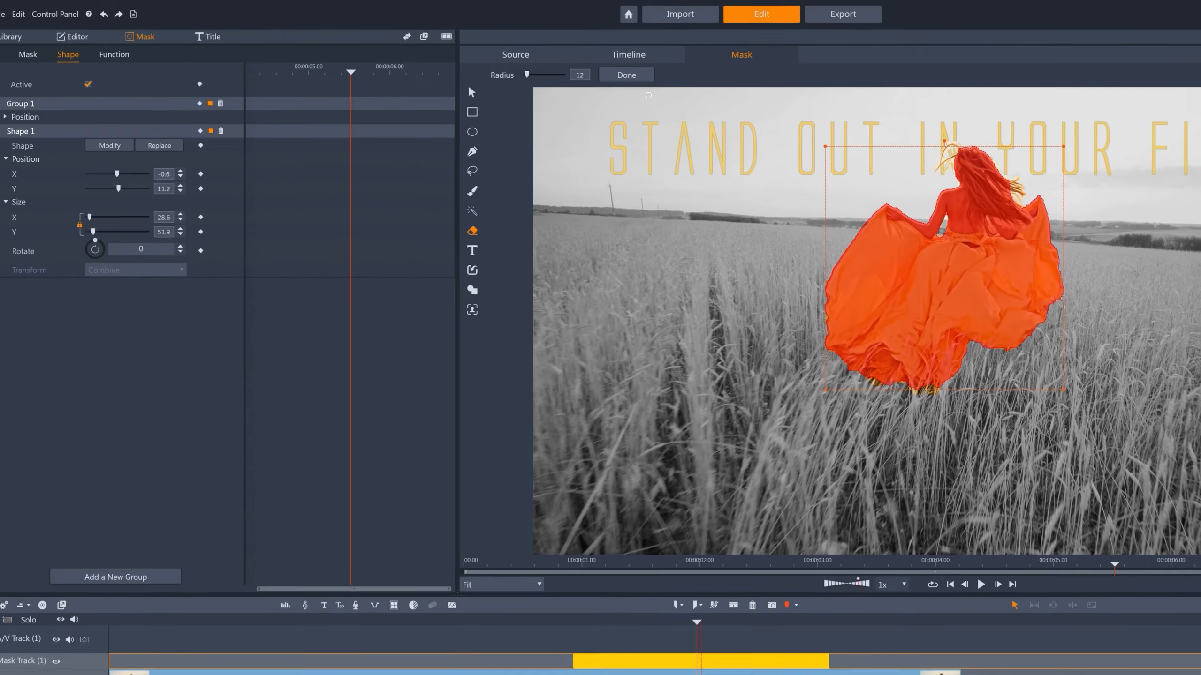
pyautogui.click(241, 10)
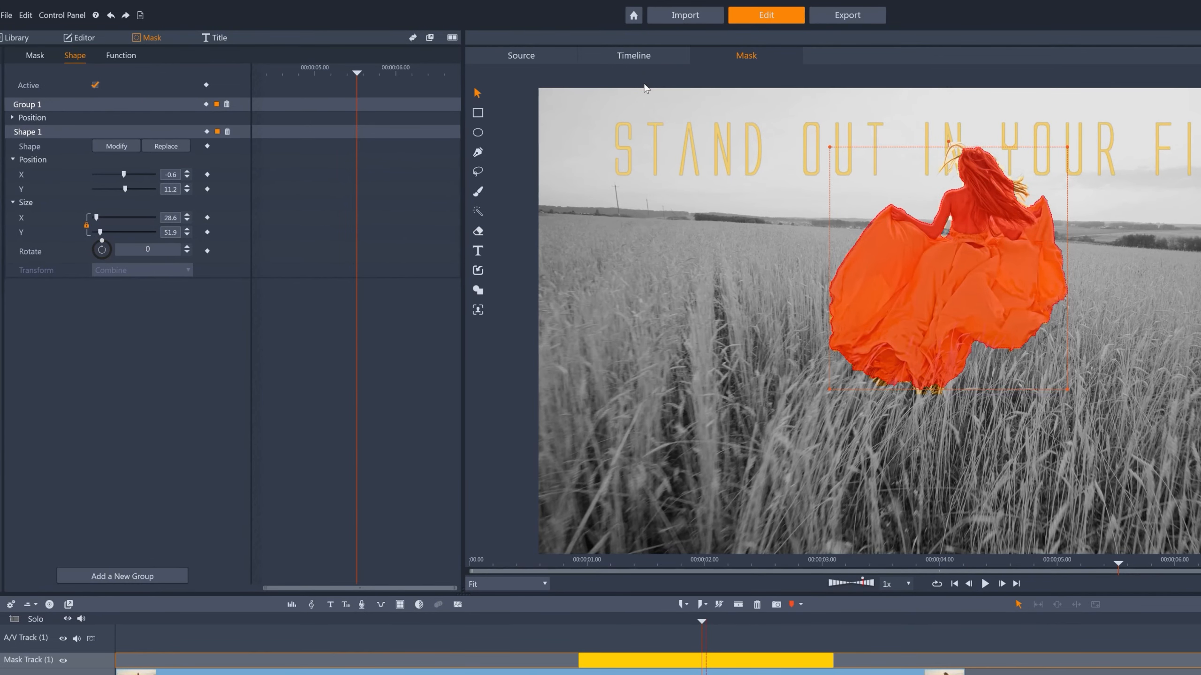
# Modify the shape with Smart Edge off, painting in the missed spots along the arm and the dress hem
pyautogui.click(115, 146)
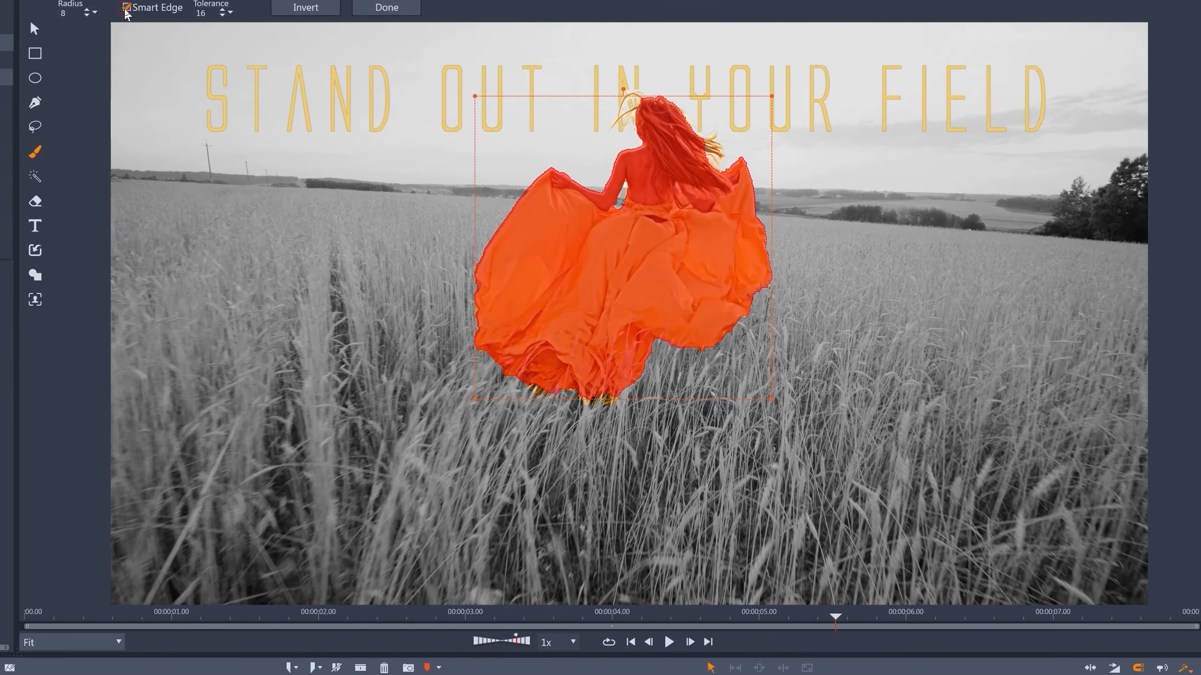
pyautogui.click(126, 7)
pyautogui.moveTo(611, 193); pyautogui.dragTo(619, 180)
pyautogui.moveTo(539, 380); pyautogui.dragTo(541, 388)
# Set the brush radius to 1 and paint the woman's loose hair strands into the mask
pyautogui.click(87, 15)
pyautogui.click(86, 15)
pyautogui.click(87, 15)
pyautogui.click(86, 15)
pyautogui.click(87, 14)
pyautogui.click(87, 14)
pyautogui.click(86, 15)
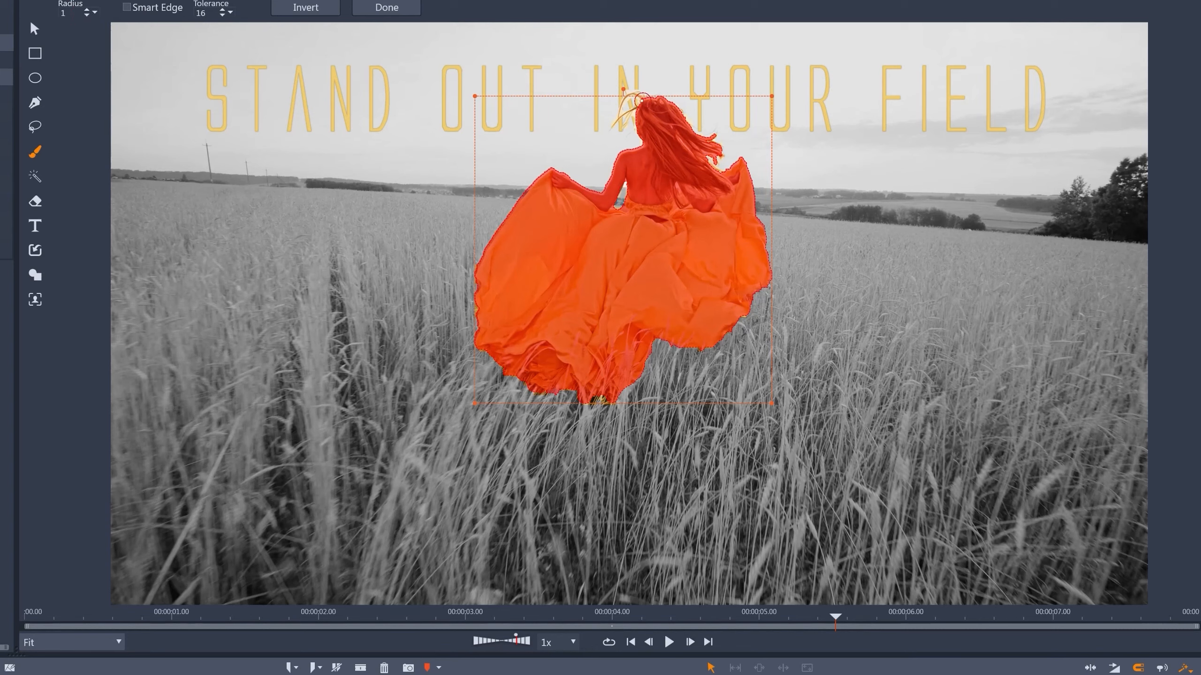
pyautogui.moveTo(622, 97)
pyautogui.mouseDown()
pyautogui.moveTo(639, 111)
pyautogui.moveTo(621, 113)
pyautogui.mouseUp()
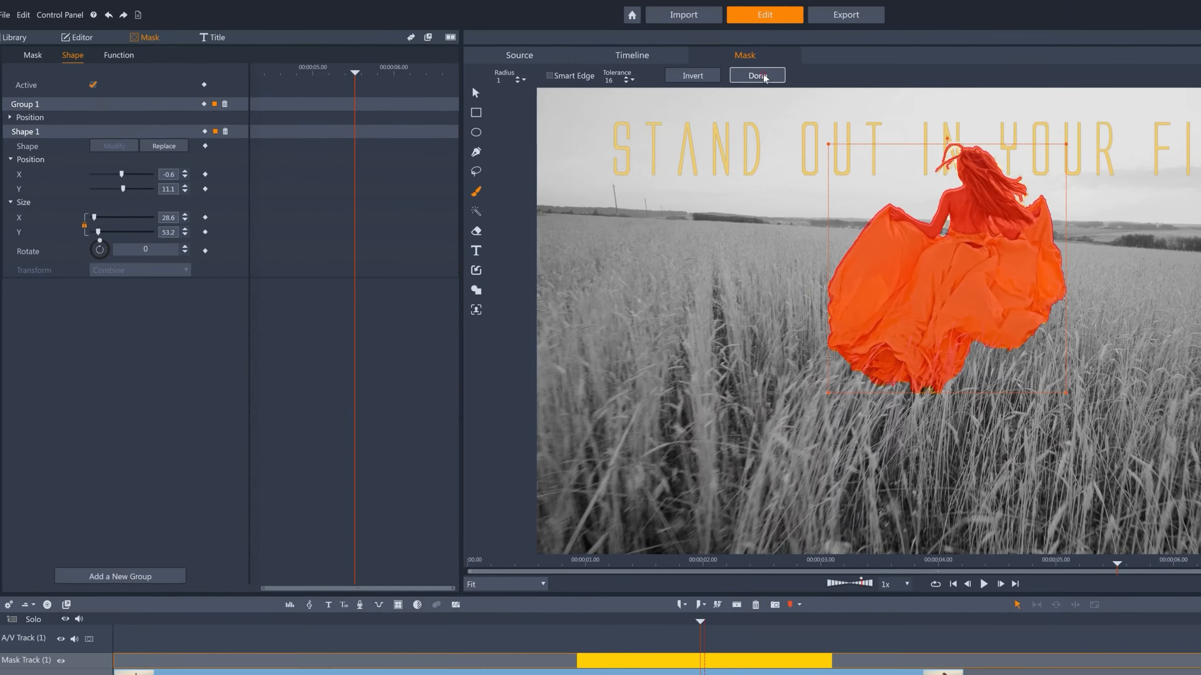
# Enable keyframing for all Shape 1 properties and advance one frame
pyautogui.click(207, 132)
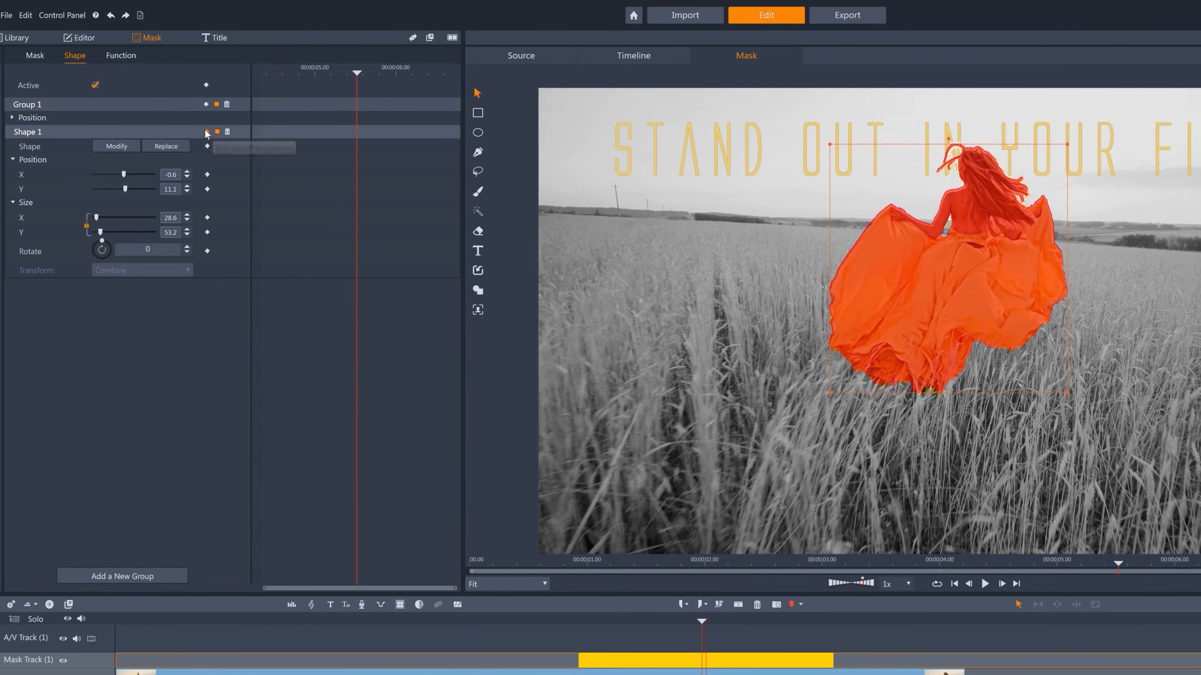
pyautogui.click(1003, 586)
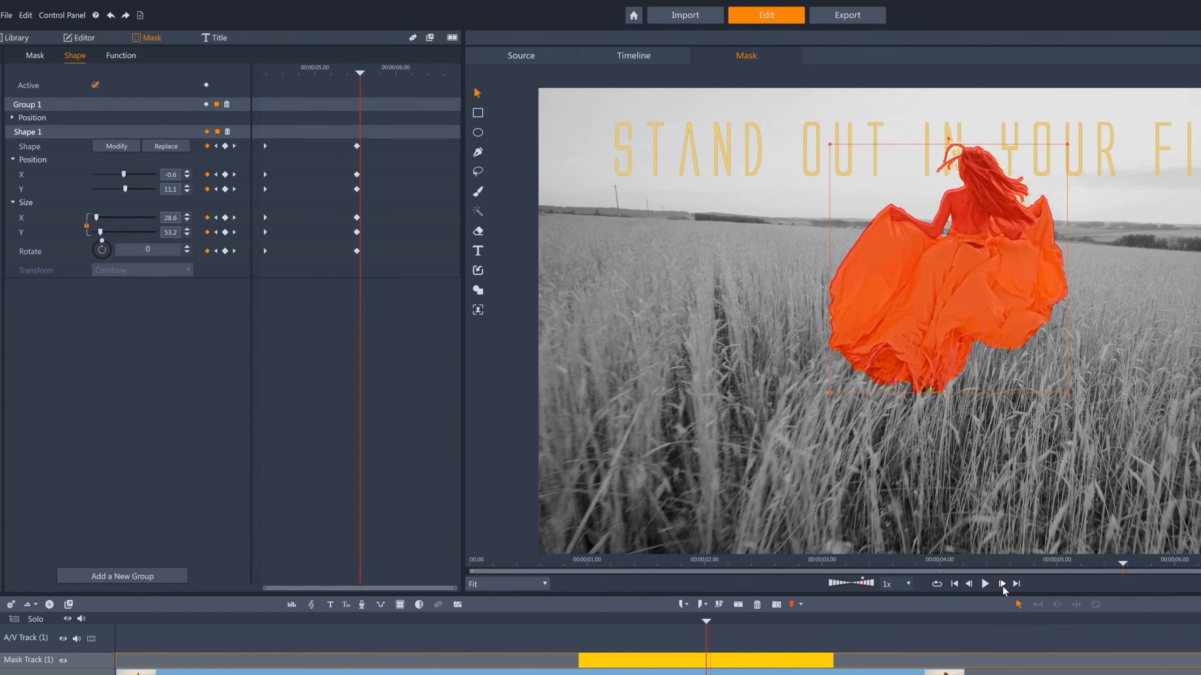
# Replace the shape on this frame by painting over the woman with Smart Edge on and brush radius 11
pyautogui.click(173, 148)
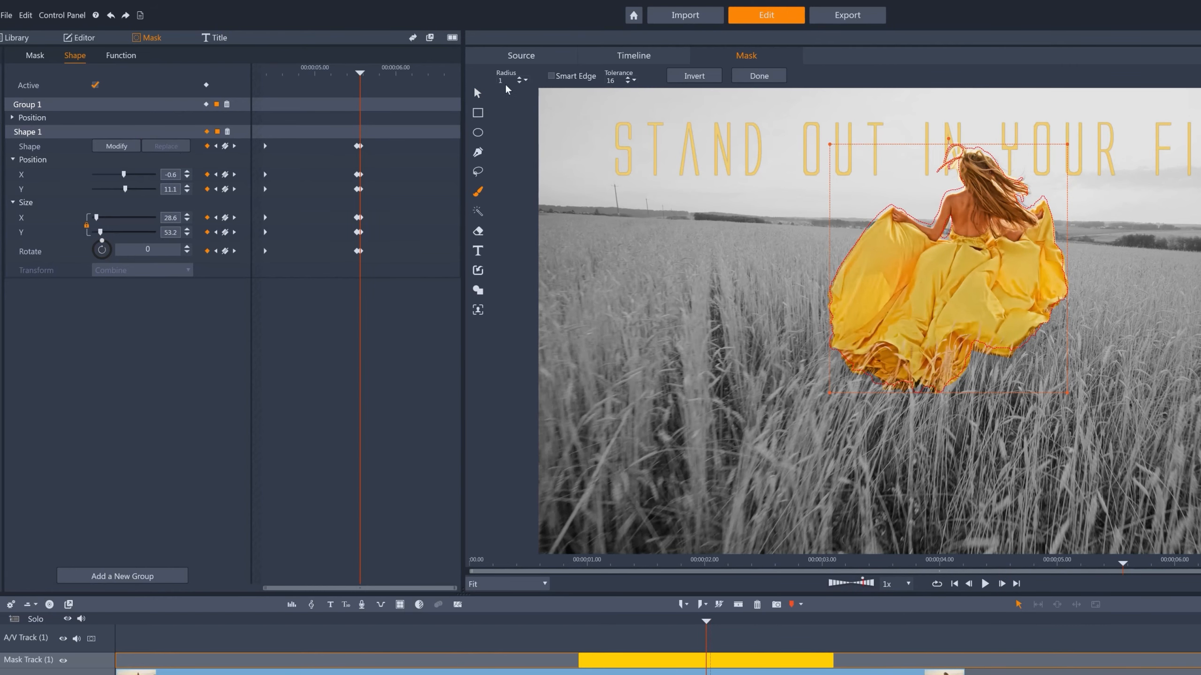
pyautogui.click(521, 80)
pyautogui.click(520, 80)
pyautogui.click(520, 80)
pyautogui.click(520, 81)
pyautogui.click(550, 76)
pyautogui.moveTo(972, 163)
pyautogui.mouseDown()
pyautogui.moveTo(972, 276)
pyautogui.moveTo(914, 312)
pyautogui.mouseUp()
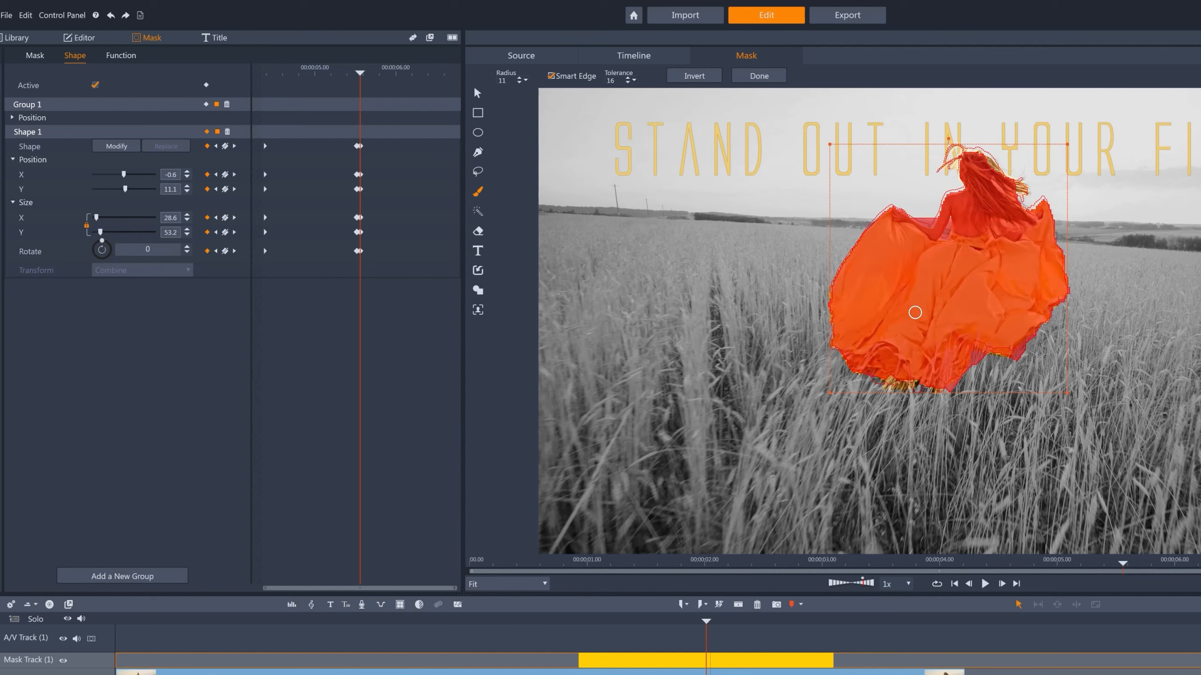
pyautogui.click(759, 75)
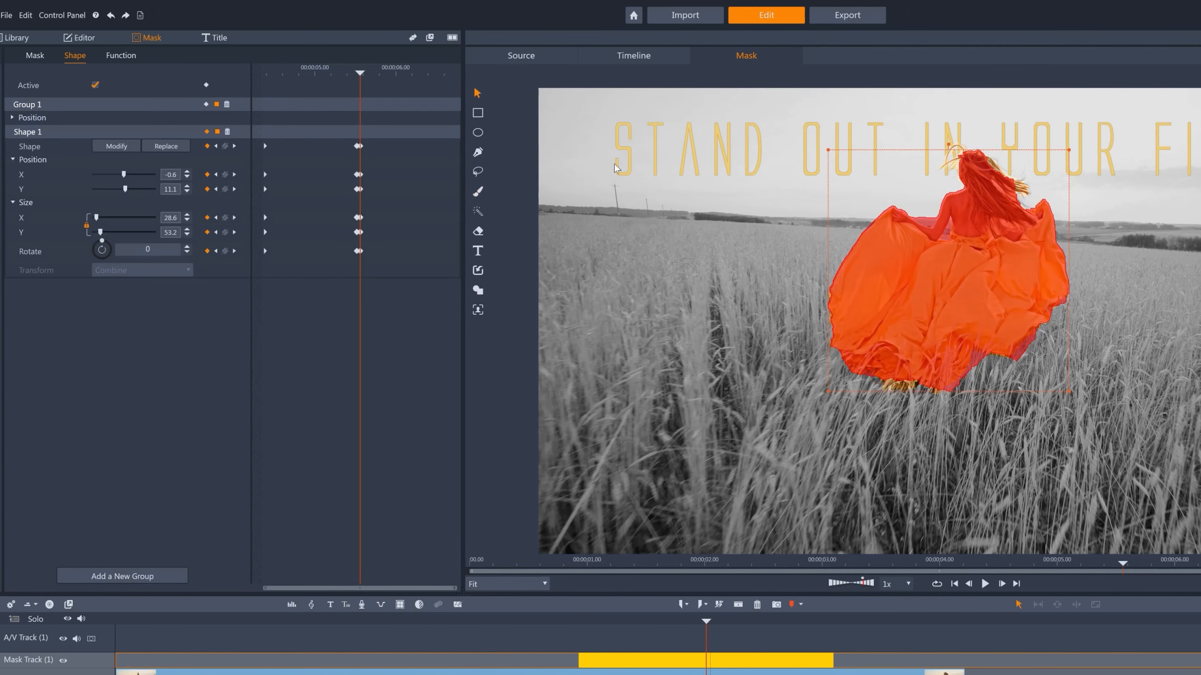
# Erase the mask overspill along the lower edge of the dress with an eraser radius of 6
pyautogui.click(478, 231)
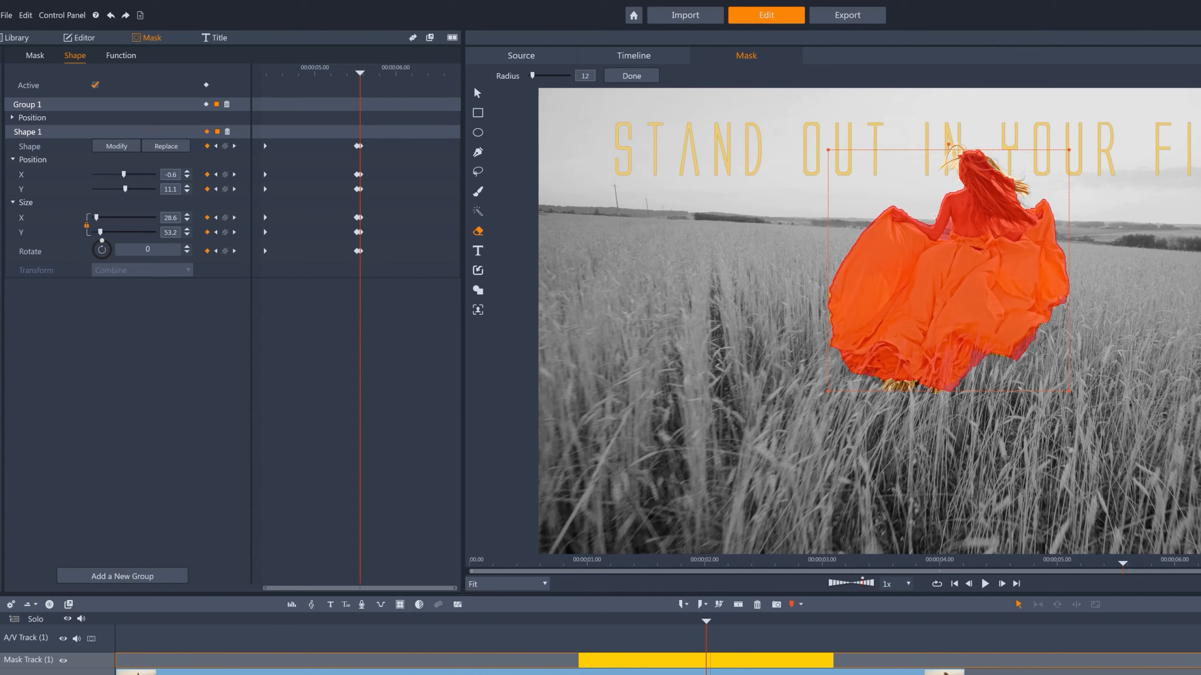
pyautogui.moveTo(533, 76); pyautogui.dragTo(530, 76)
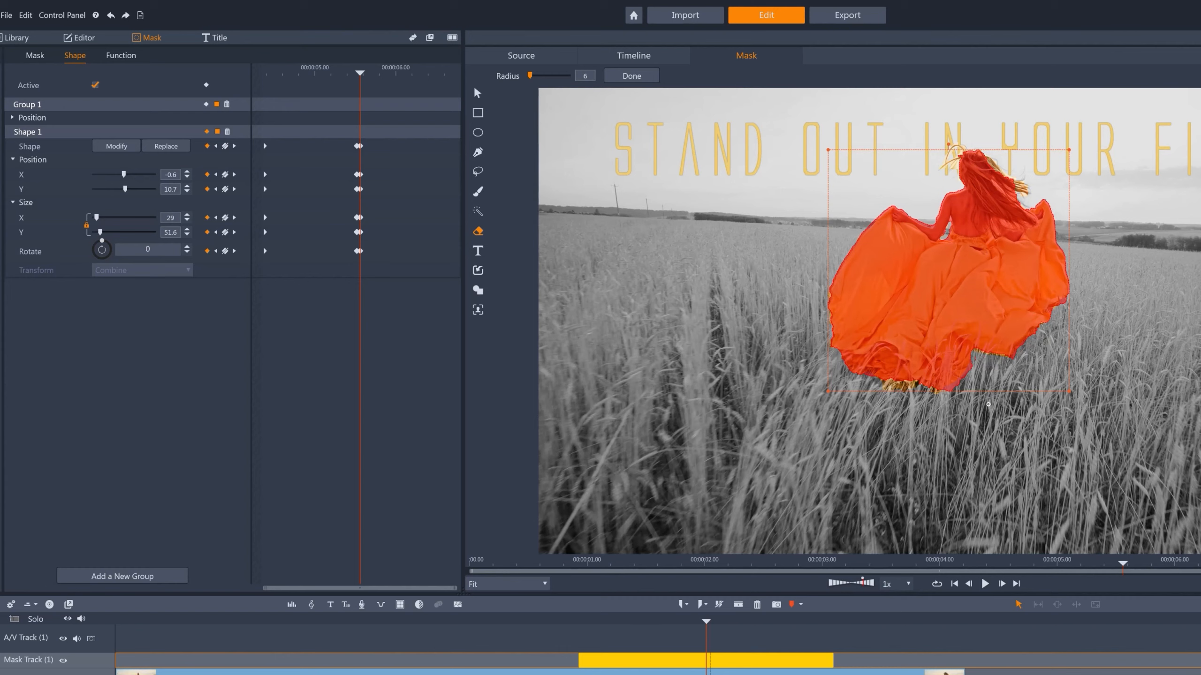
pyautogui.click(632, 76)
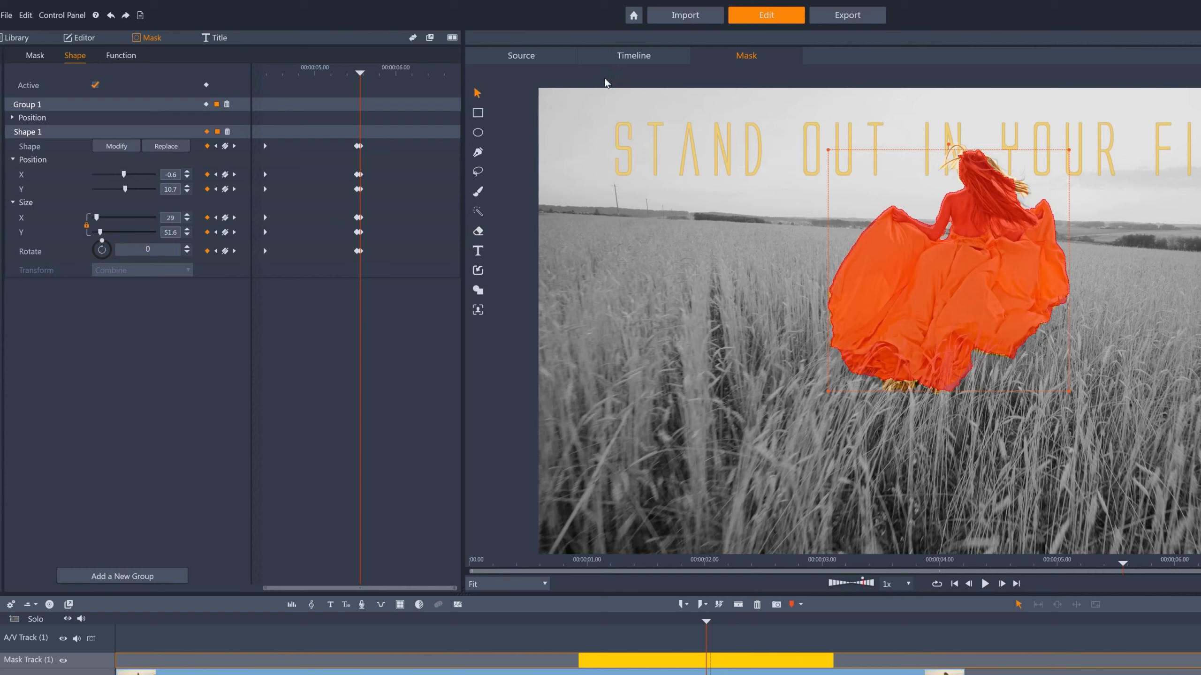
# Modify the shape by brushing in the missed hem and hair strands with Smart Edge off and radius 1
pyautogui.click(113, 147)
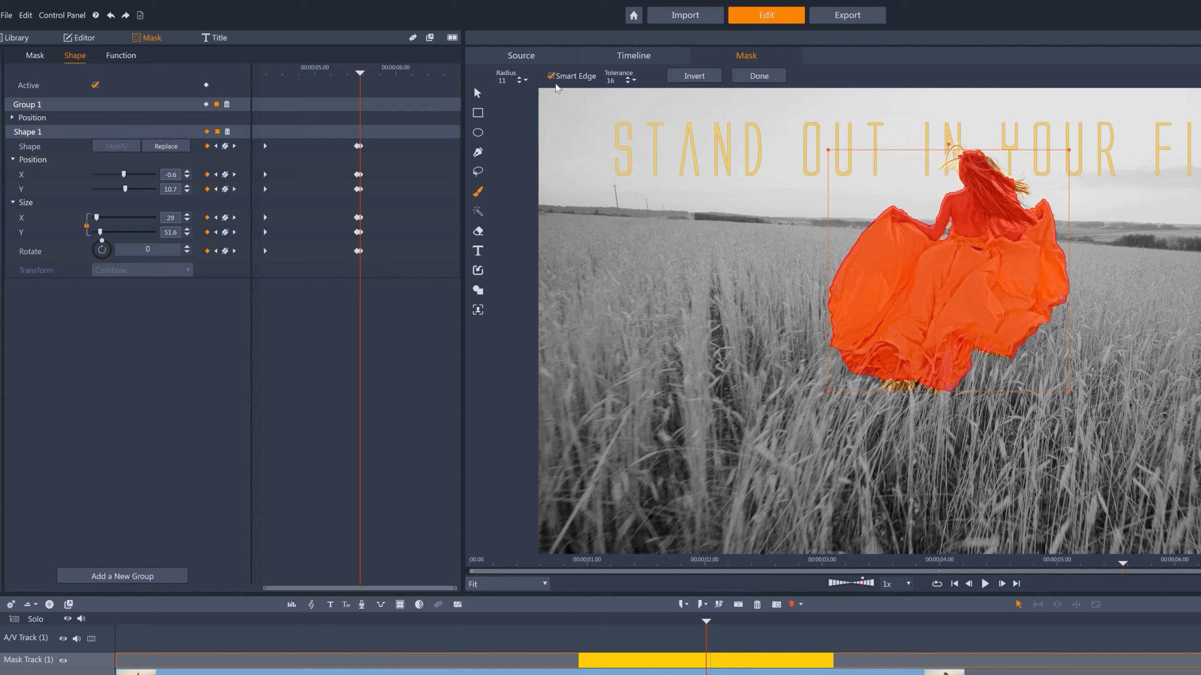
pyautogui.moveTo(882, 369); pyautogui.dragTo(943, 382)
pyautogui.moveTo(992, 173)
pyautogui.mouseDown()
pyautogui.moveTo(1025, 193)
pyautogui.moveTo(1021, 180)
pyautogui.mouseUp()
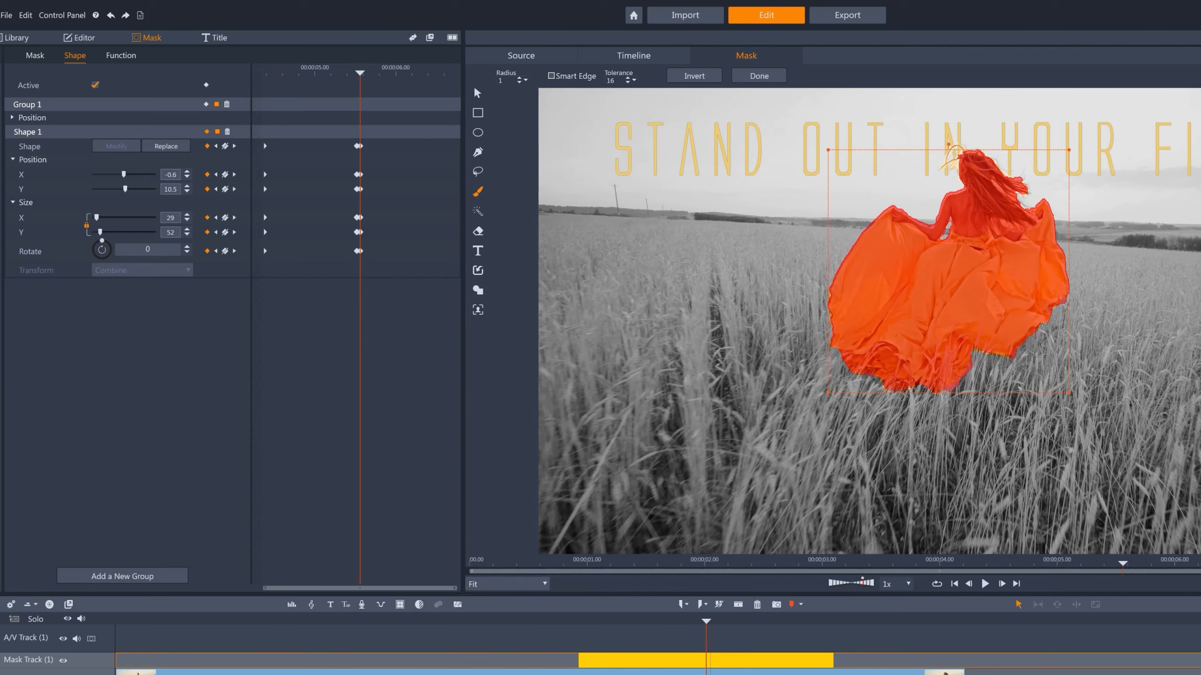
pyautogui.moveTo(958, 158); pyautogui.dragTo(940, 168)
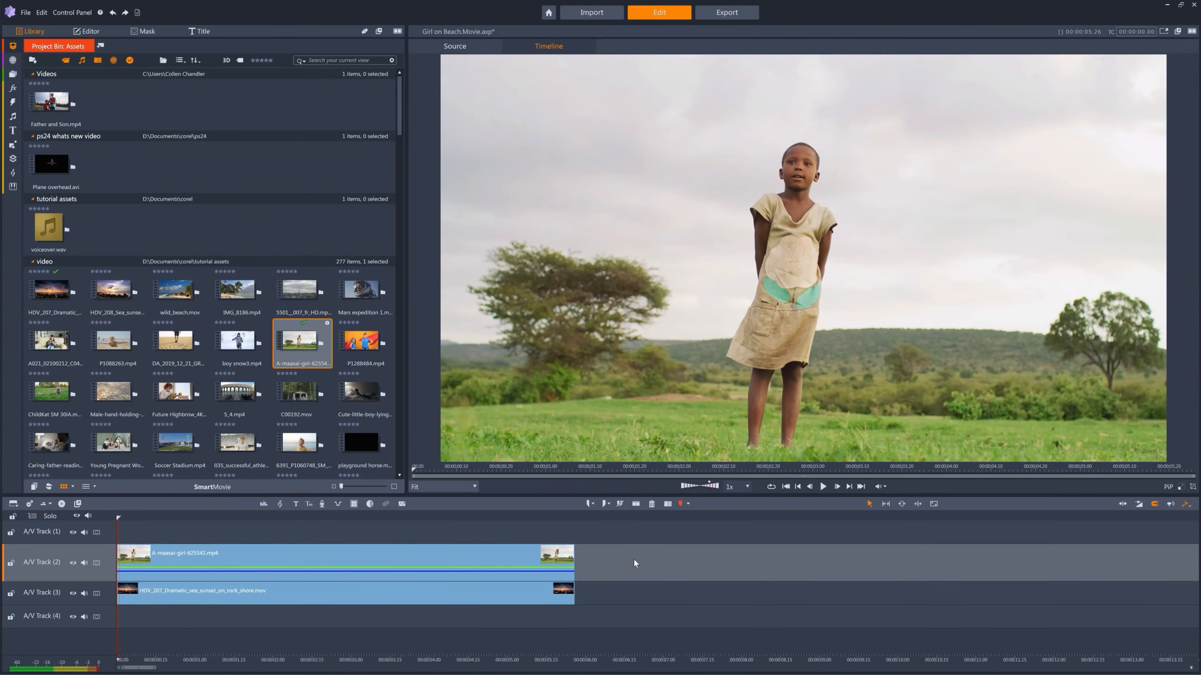
# Scrub through the girl clip, and preview the sunset clip beneath it with A/V Track (2) temporarily hidden
pyautogui.moveTo(161, 518); pyautogui.dragTo(202, 534)
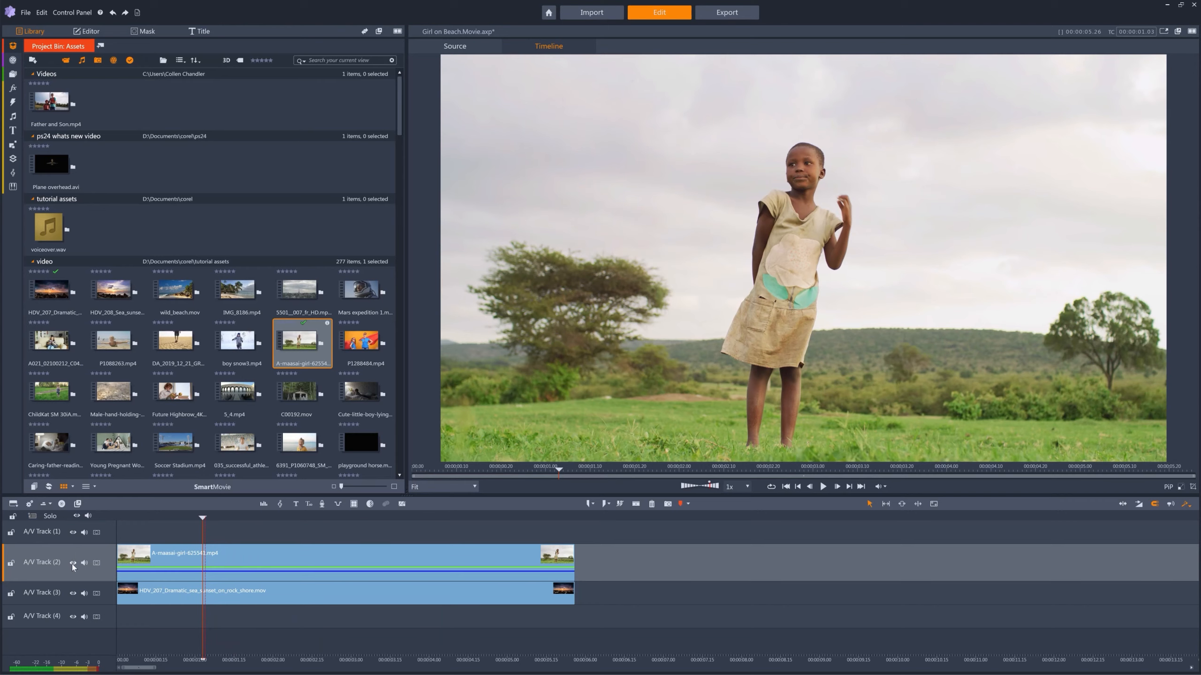
pyautogui.click(72, 563)
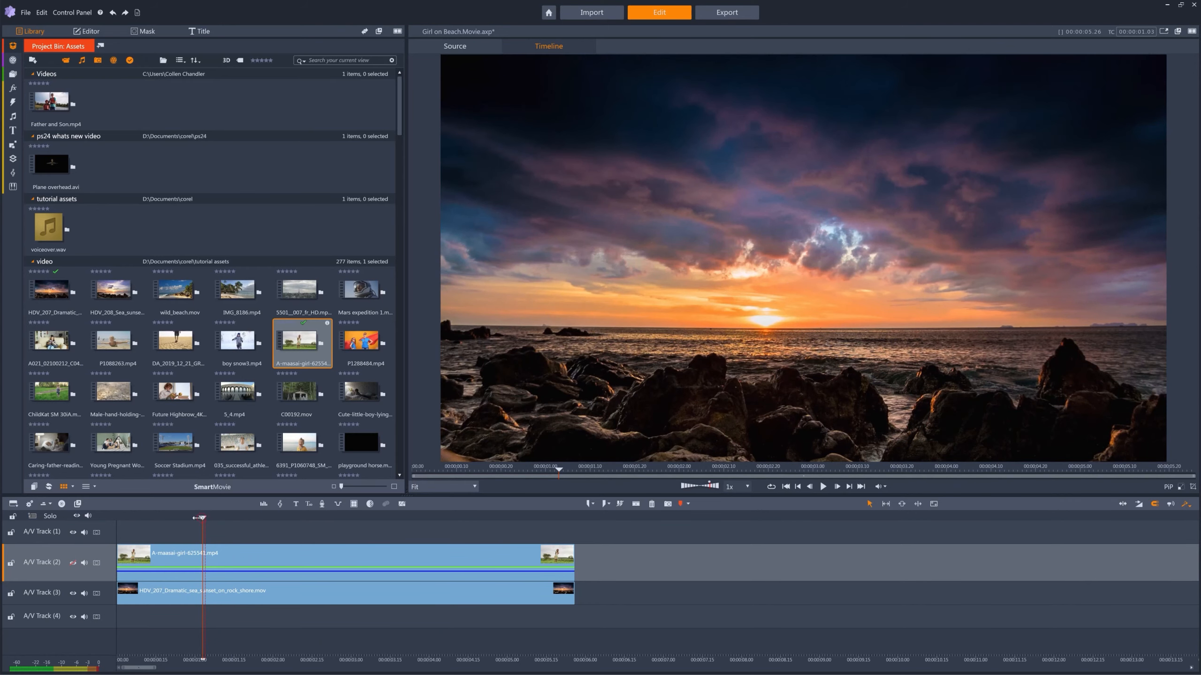
pyautogui.moveTo(198, 518); pyautogui.dragTo(2, 544)
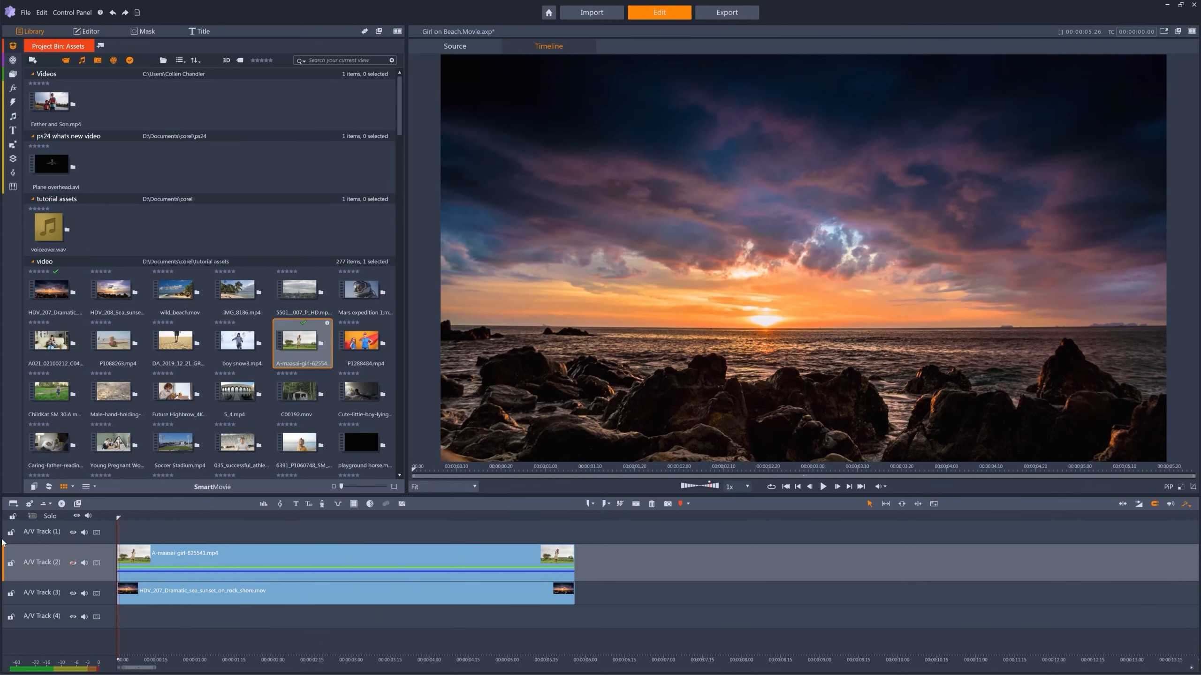
pyautogui.click(72, 563)
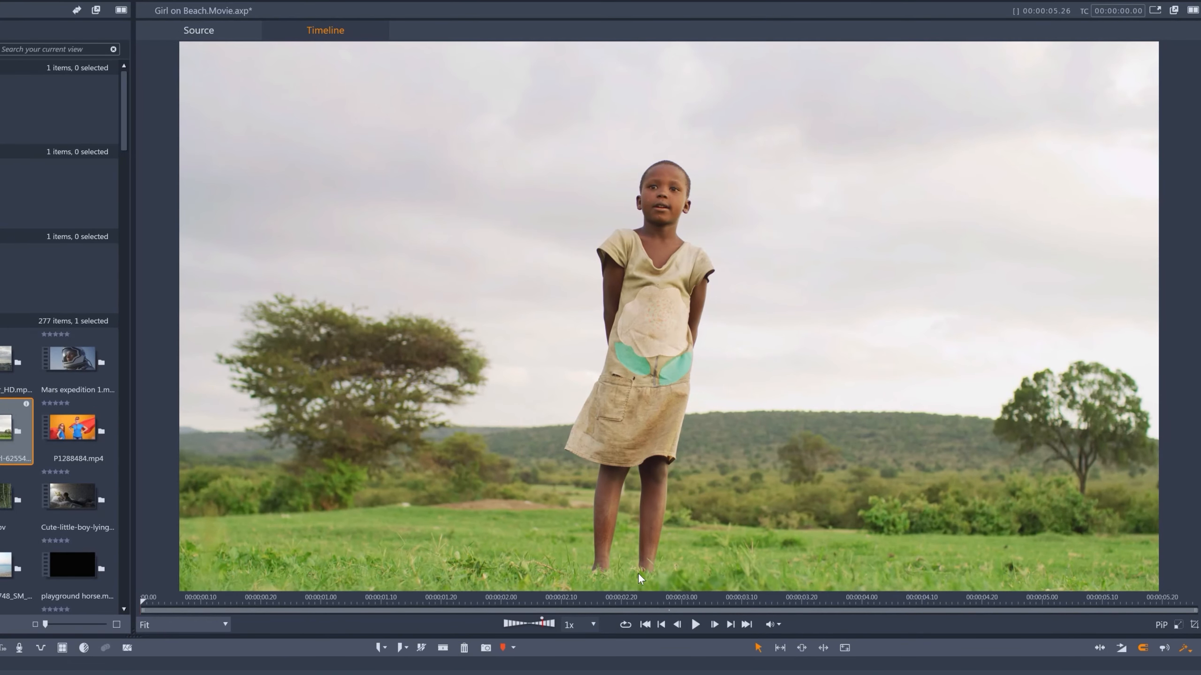
# Hide A/V Track (2) and place a copy of the HDV_207 sunset clip at the start of A/V Track (1)
pyautogui.click(2, 672)
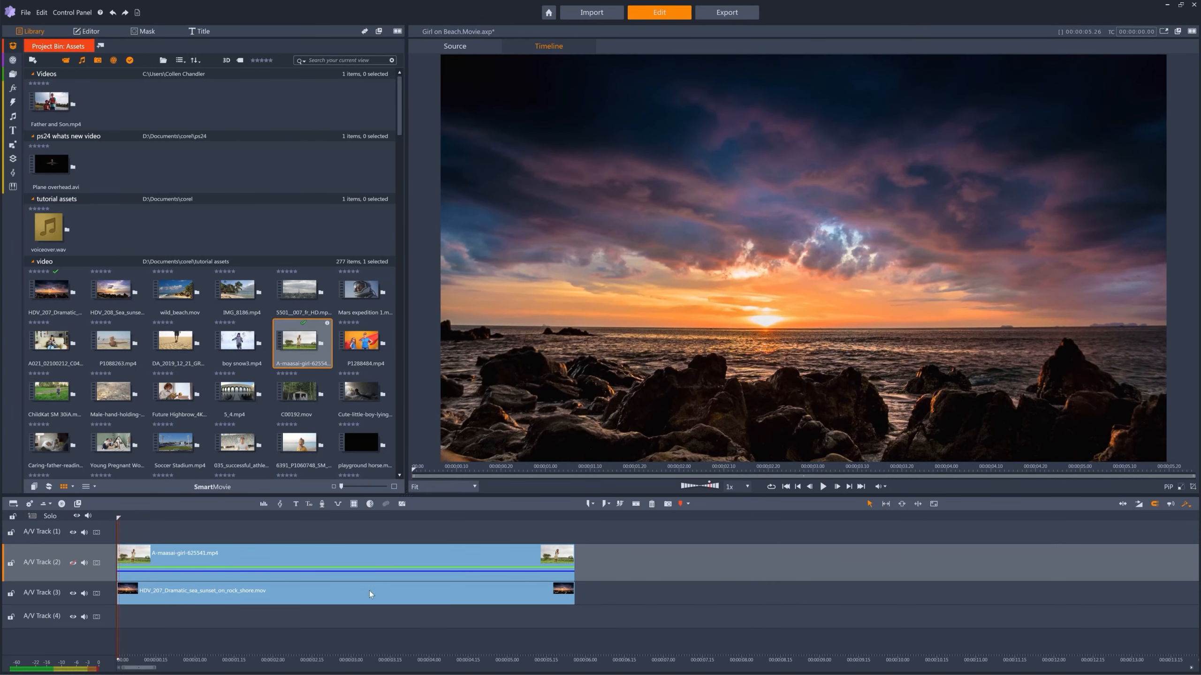
pyautogui.click(336, 601)
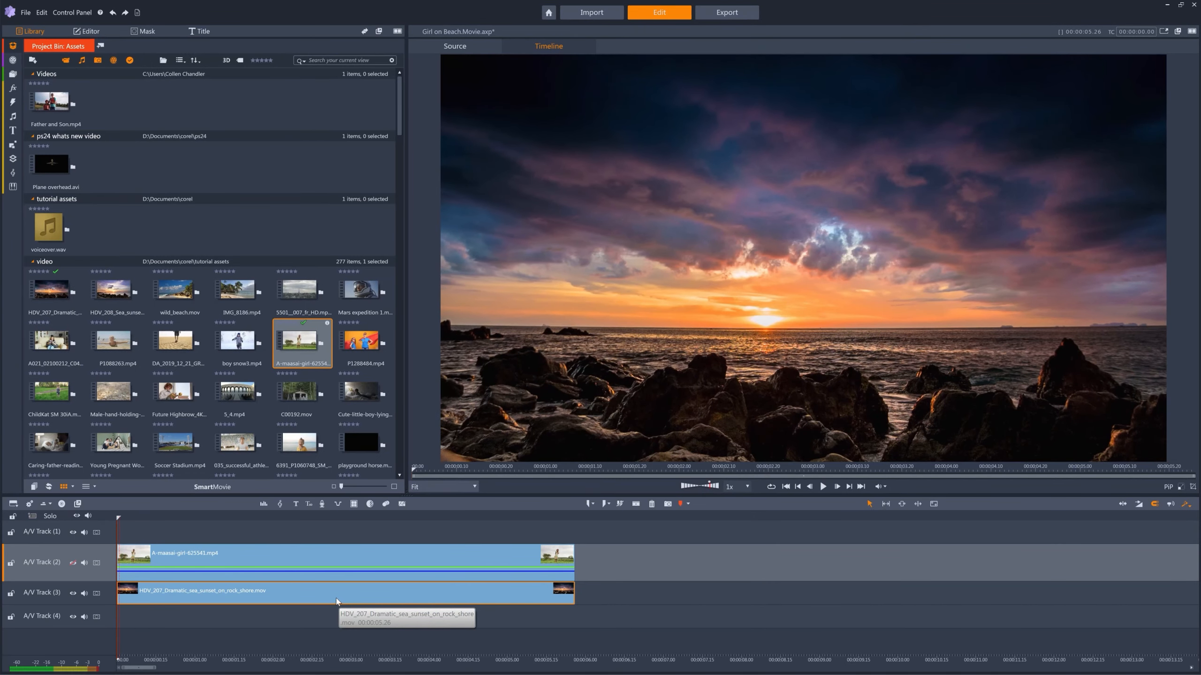
pyautogui.click(610, 517)
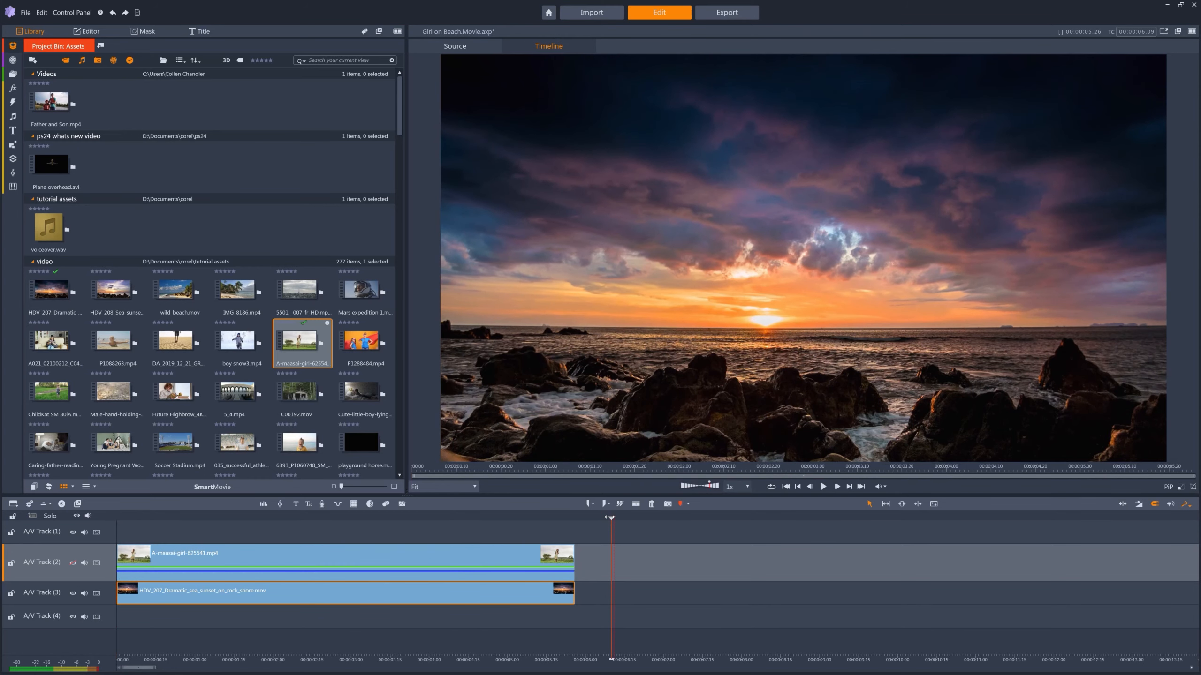
pyautogui.hotkey('ctrl', 'v')
pyautogui.moveTo(667, 597); pyautogui.dragTo(173, 531)
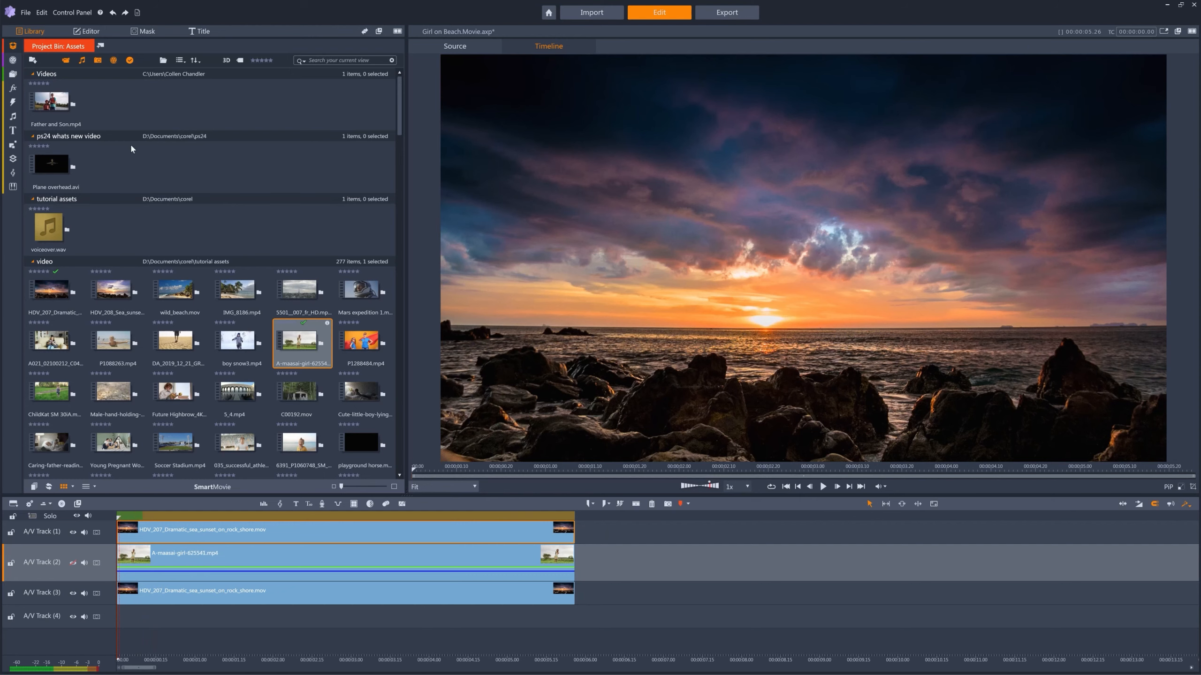
# Create a shape mask on the A/V Track (1) sunset clip by outlining the central foreground rocks with the Lasso, smoothing 10
pyautogui.click(139, 32)
pyautogui.click(128, 71)
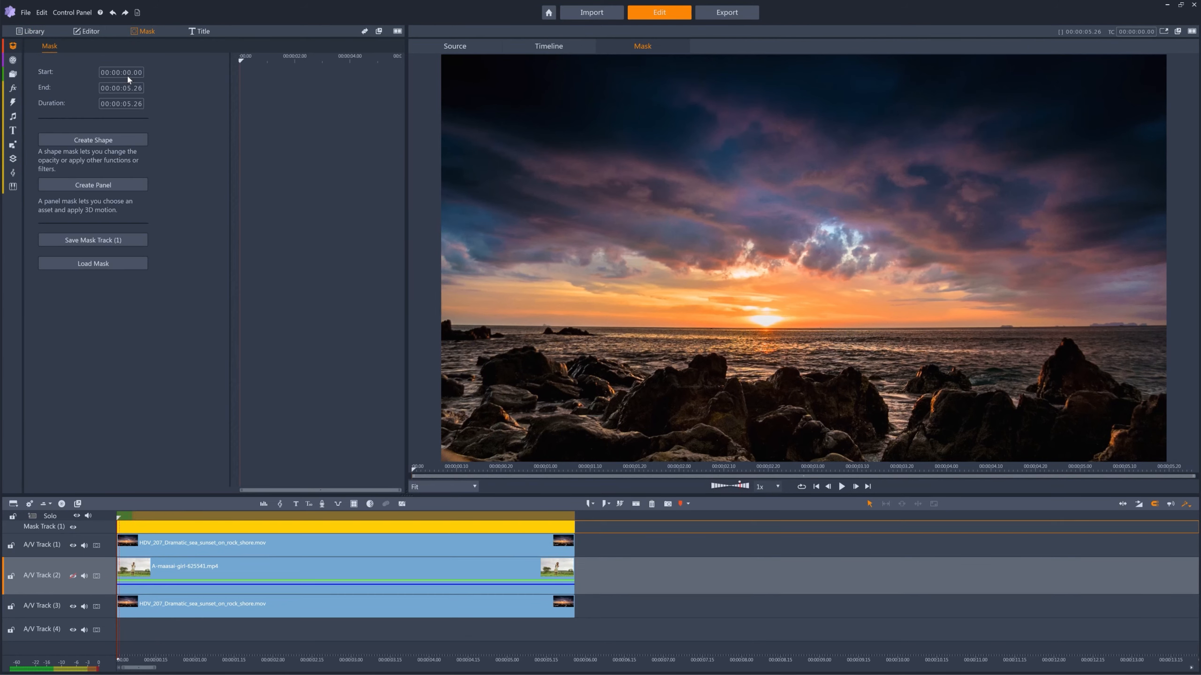
pyautogui.click(110, 139)
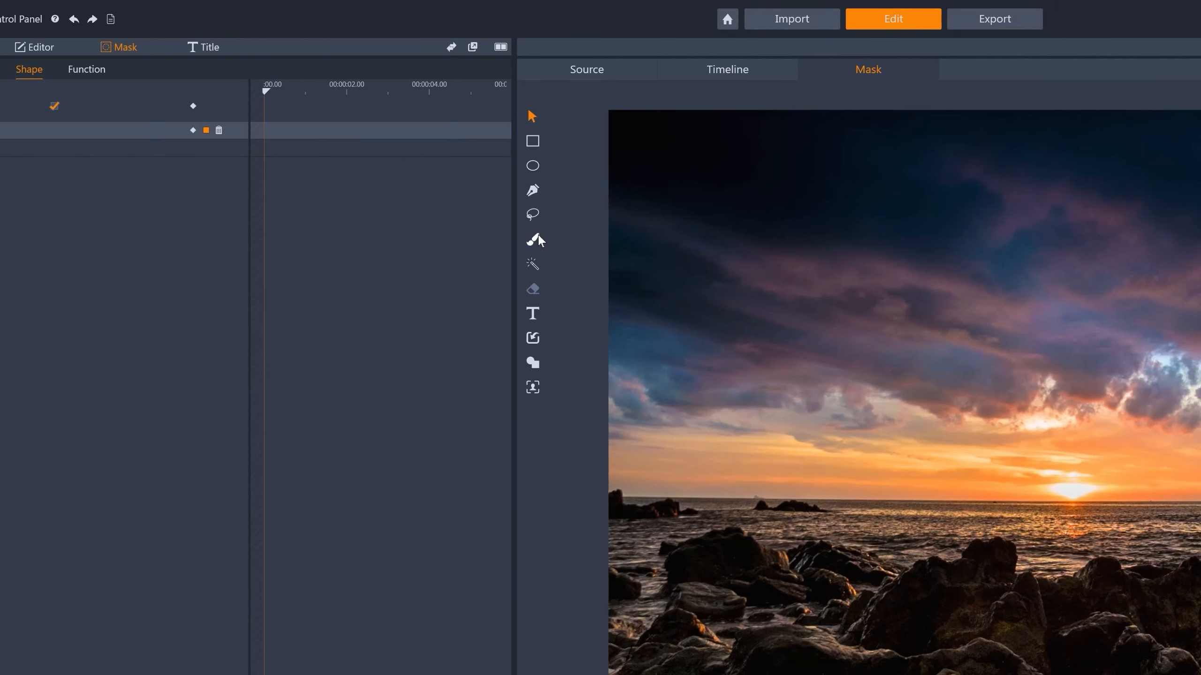
pyautogui.click(536, 219)
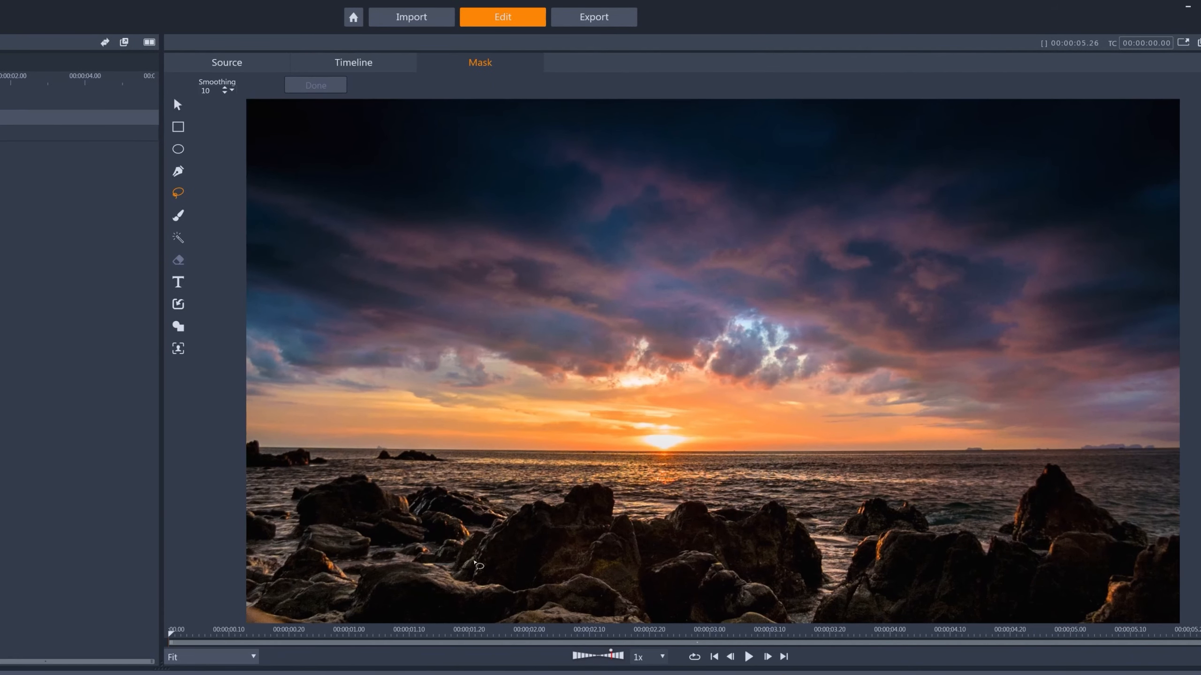
pyautogui.moveTo(733, 603); pyautogui.dragTo(766, 559)
pyautogui.moveTo(503, 519)
pyautogui.mouseDown()
pyautogui.moveTo(550, 504)
pyautogui.moveTo(631, 522)
pyautogui.moveTo(689, 503)
pyautogui.moveTo(752, 517)
pyautogui.moveTo(773, 505)
pyautogui.moveTo(811, 533)
pyautogui.moveTo(815, 606)
pyautogui.moveTo(718, 629)
pyautogui.moveTo(509, 633)
pyautogui.moveTo(472, 555)
pyautogui.mouseUp()
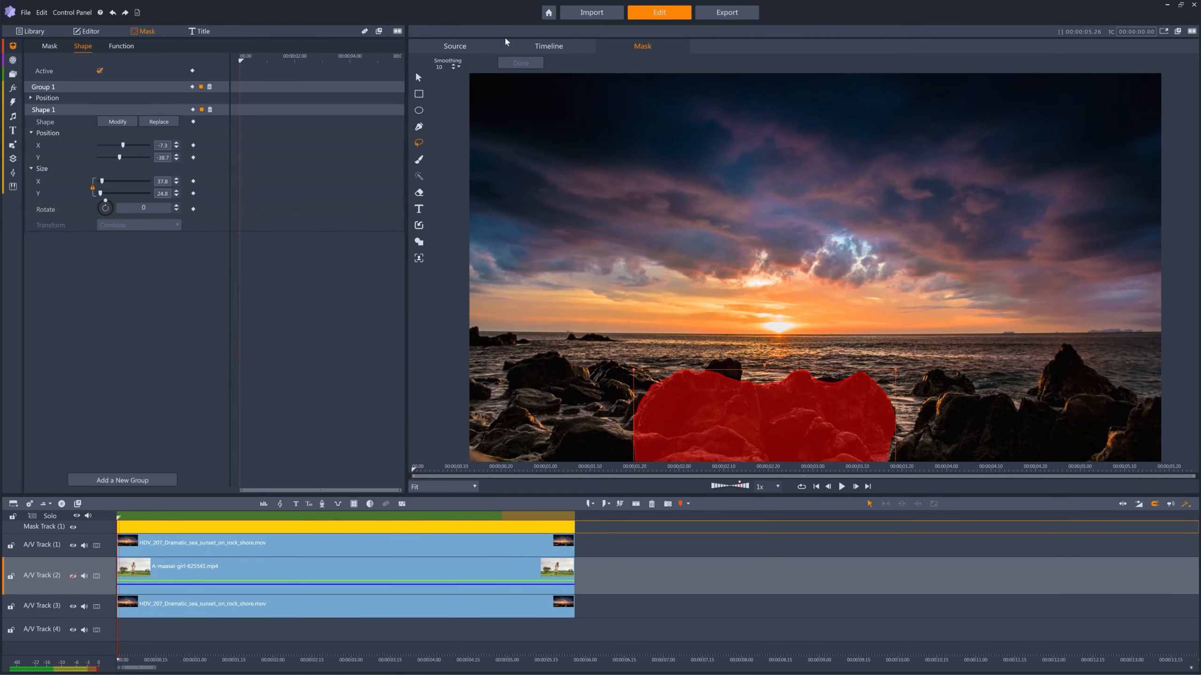
# Set the rock mask's matte function to Opacity with opacity 0 and feather 1
pyautogui.click(129, 46)
pyautogui.click(124, 120)
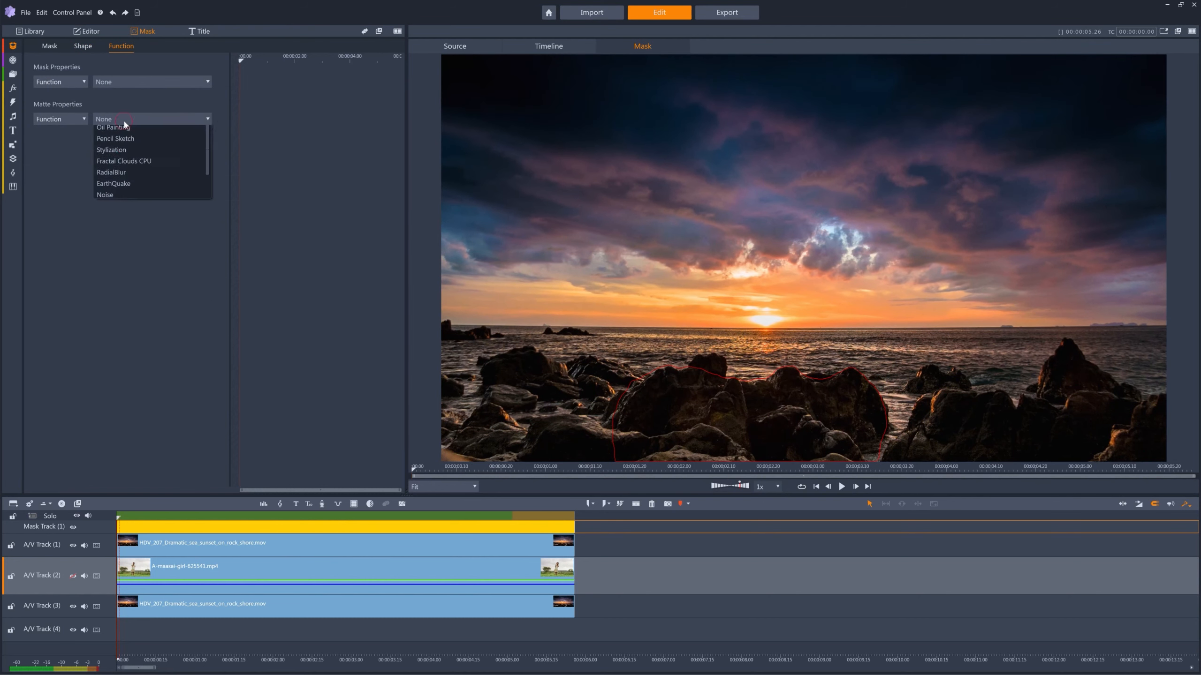
pyautogui.click(124, 143)
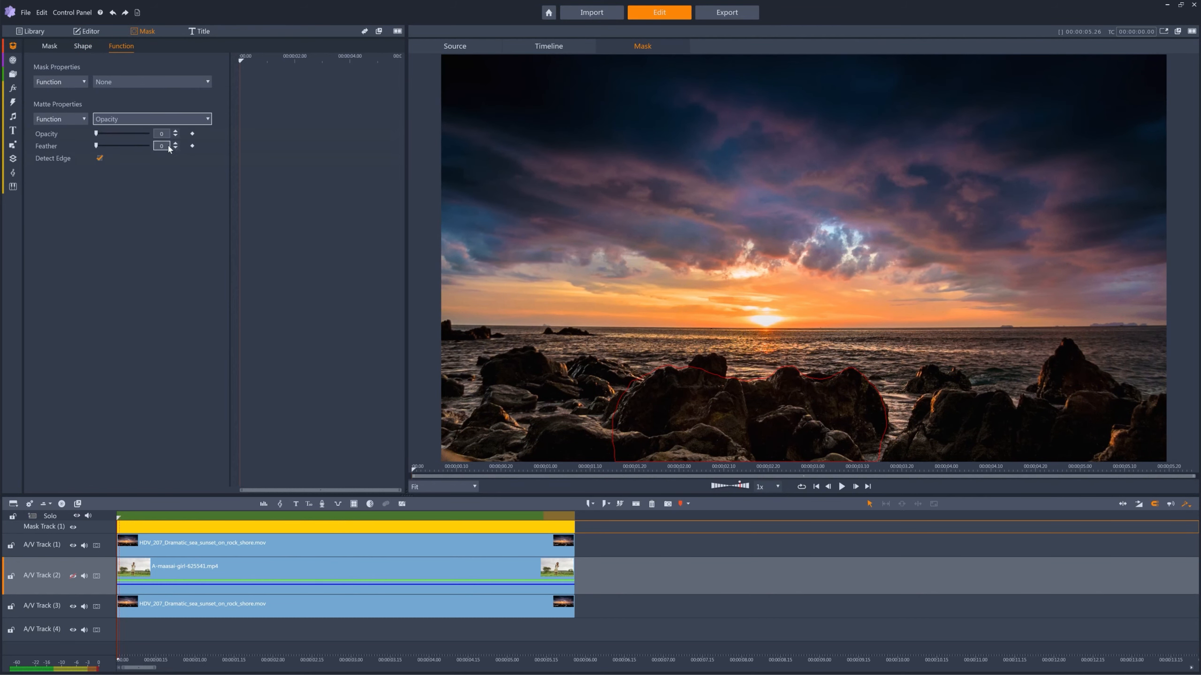
# Return to the timeline preview, show A/V Track (2) and hide A/V Track (1)
pyautogui.click(550, 47)
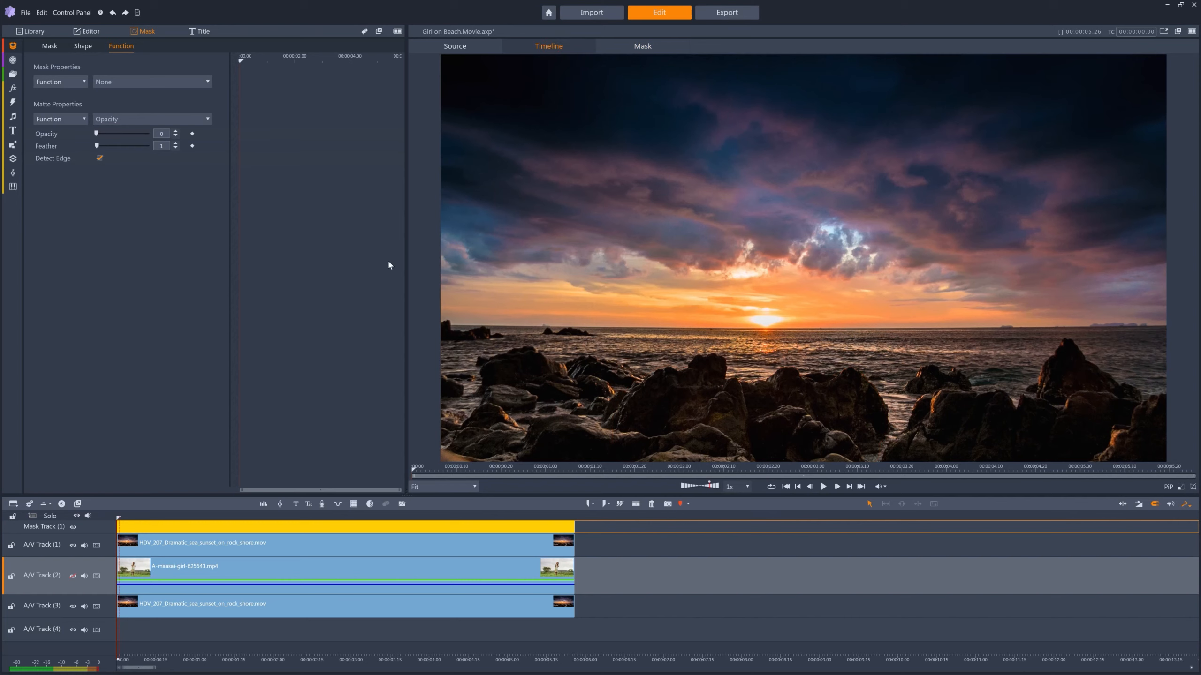
pyautogui.click(73, 576)
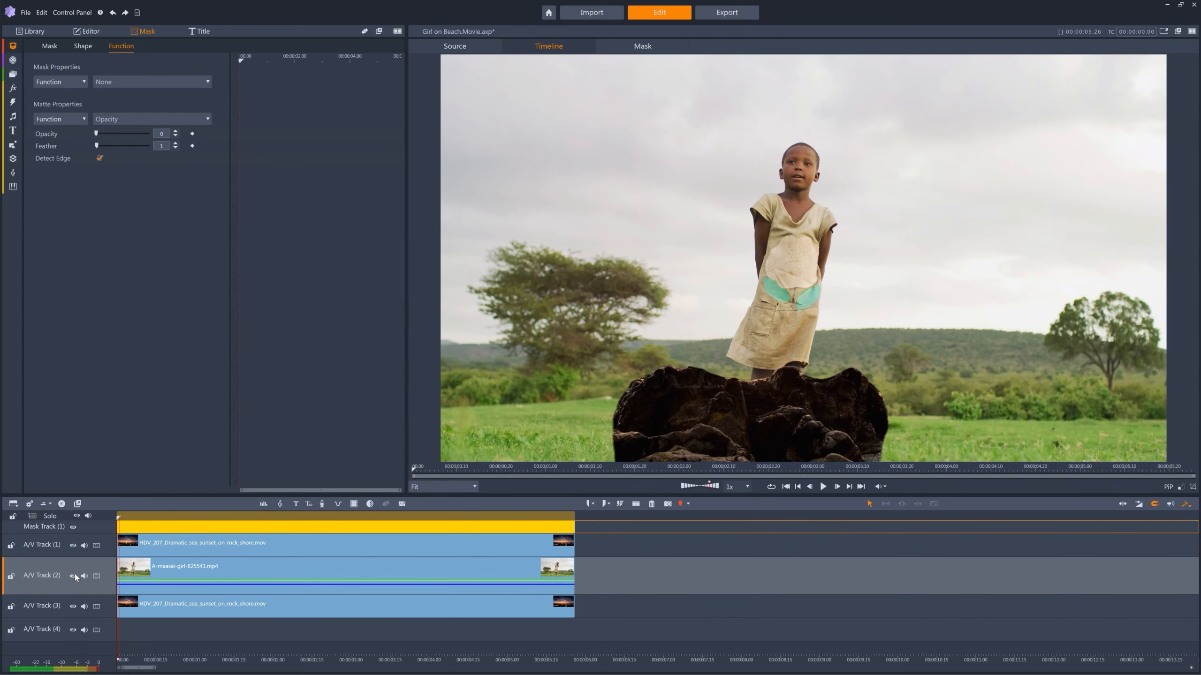
pyautogui.click(74, 547)
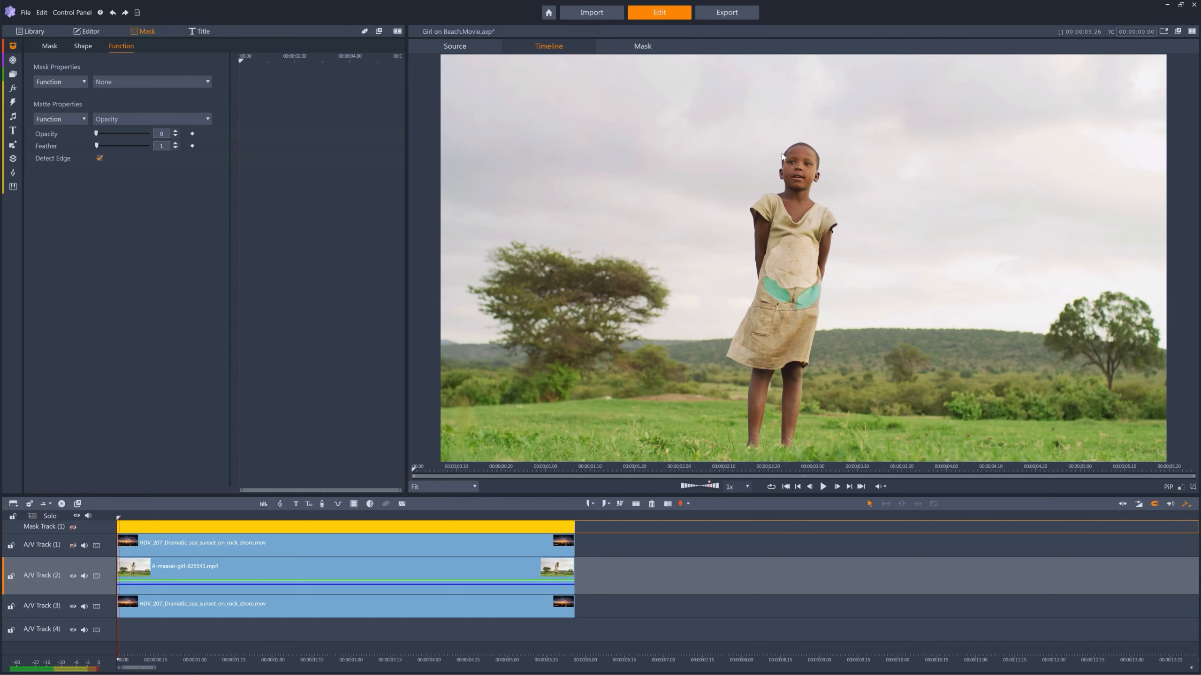
# Create a mask on the girl clip and group the clip with its mask track as a project named Girl Mask
pyautogui.click(238, 582)
pyautogui.click(103, 78)
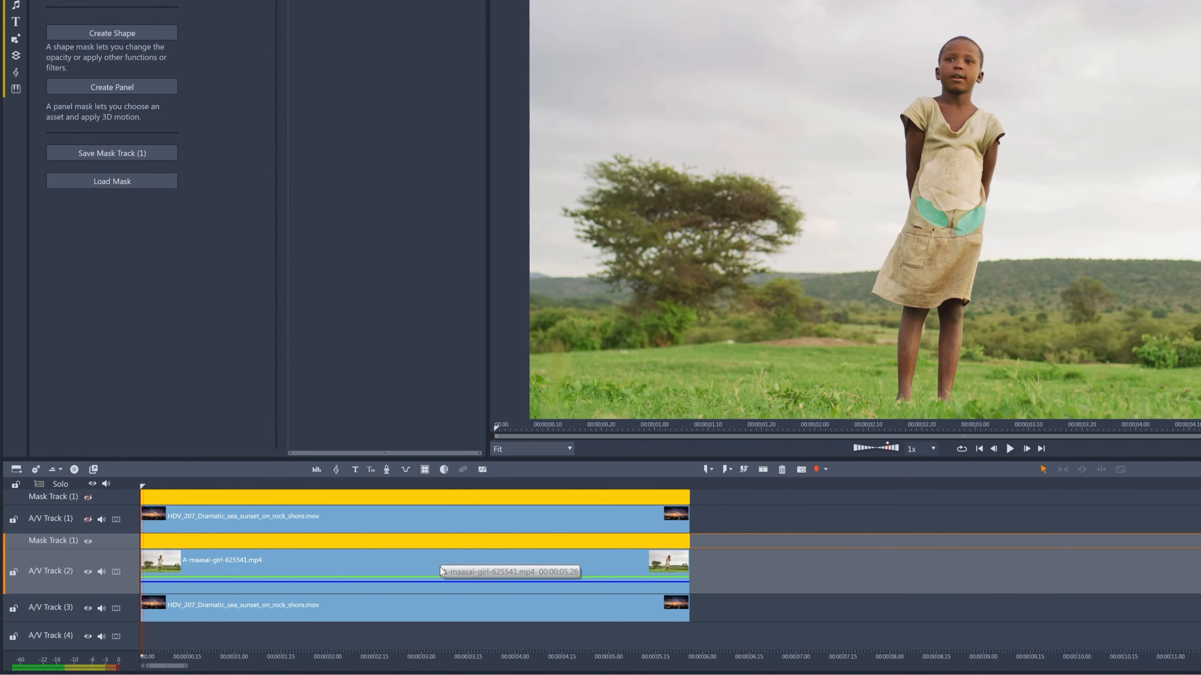
pyautogui.click(440, 571)
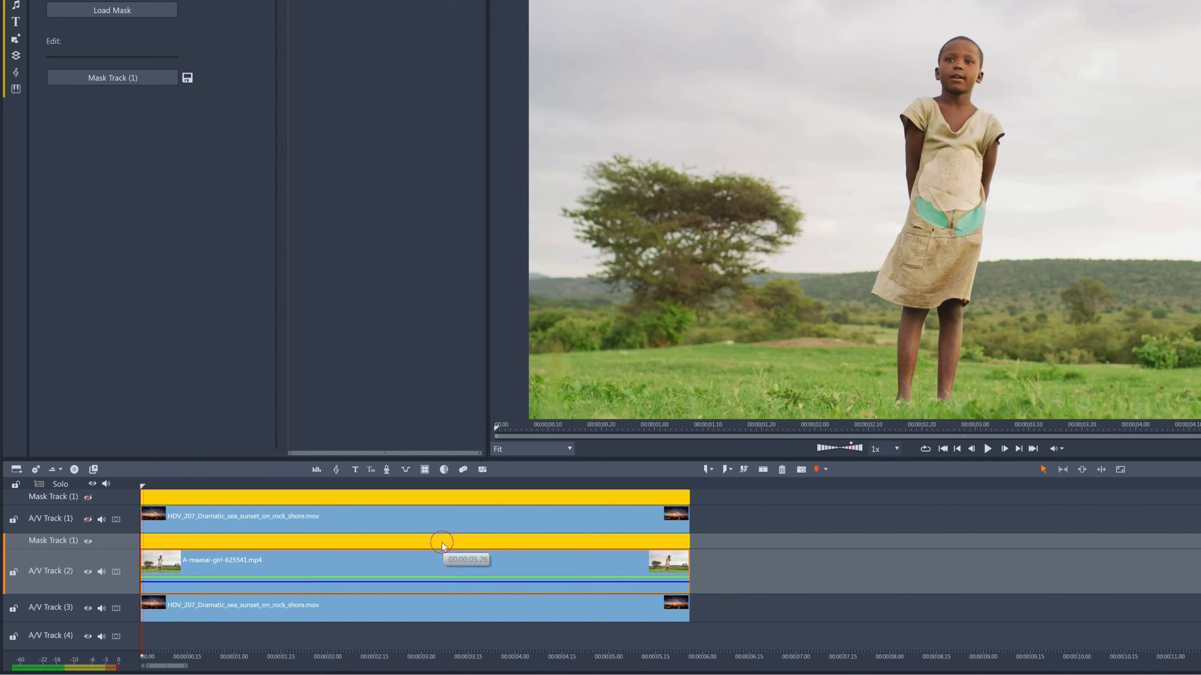
pyautogui.rightClick(439, 560)
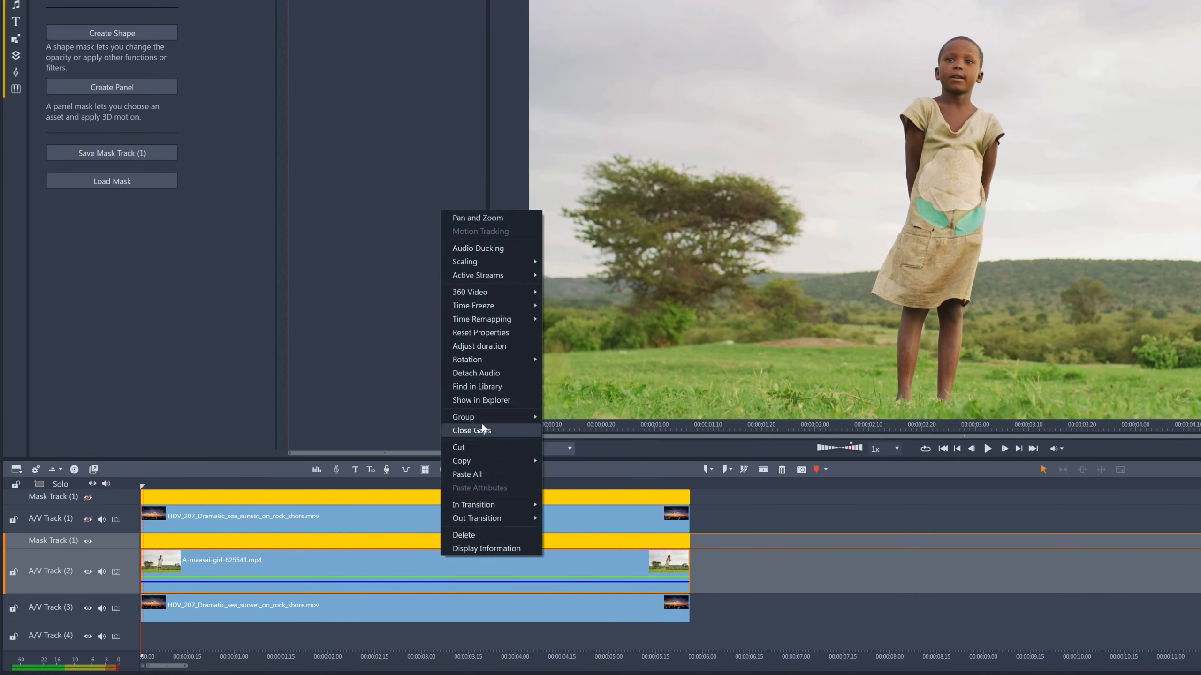
pyautogui.moveTo(482, 416)
pyautogui.click(560, 417)
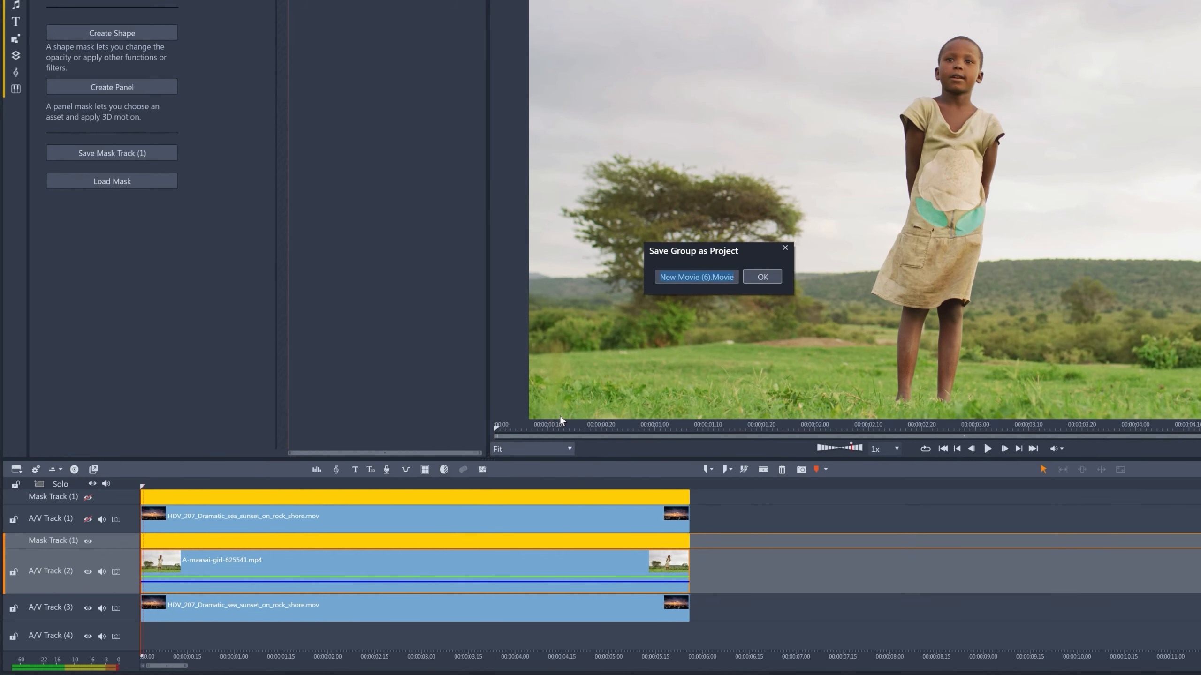
pyautogui.write('Girl Mask')
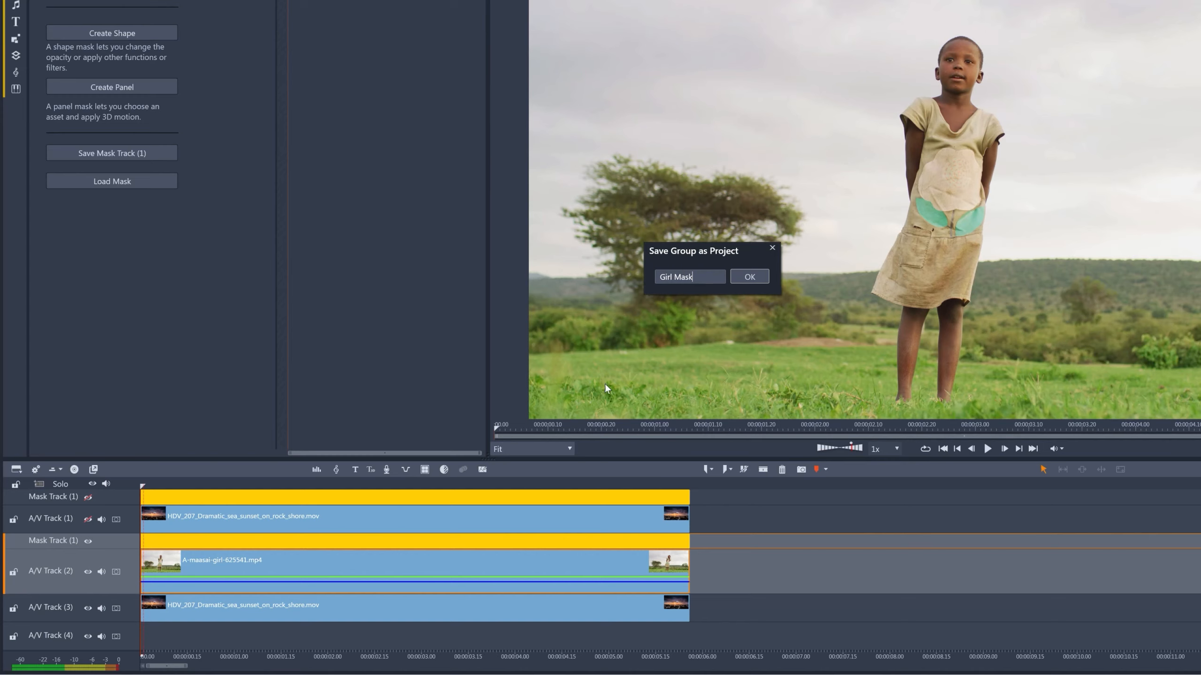
pyautogui.click(759, 278)
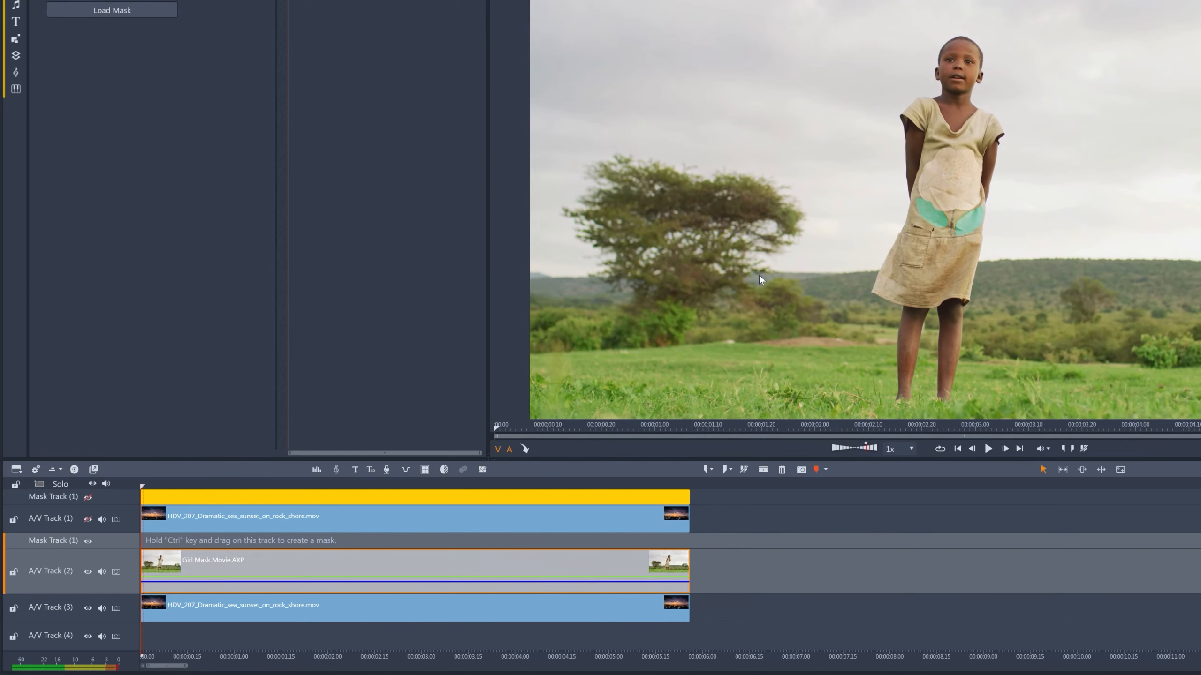
# Open the Girl Mask project and brush a shape over the whole girl with radius 10, Smart Edge on and tolerance 20
pyautogui.doubleClick(448, 573)
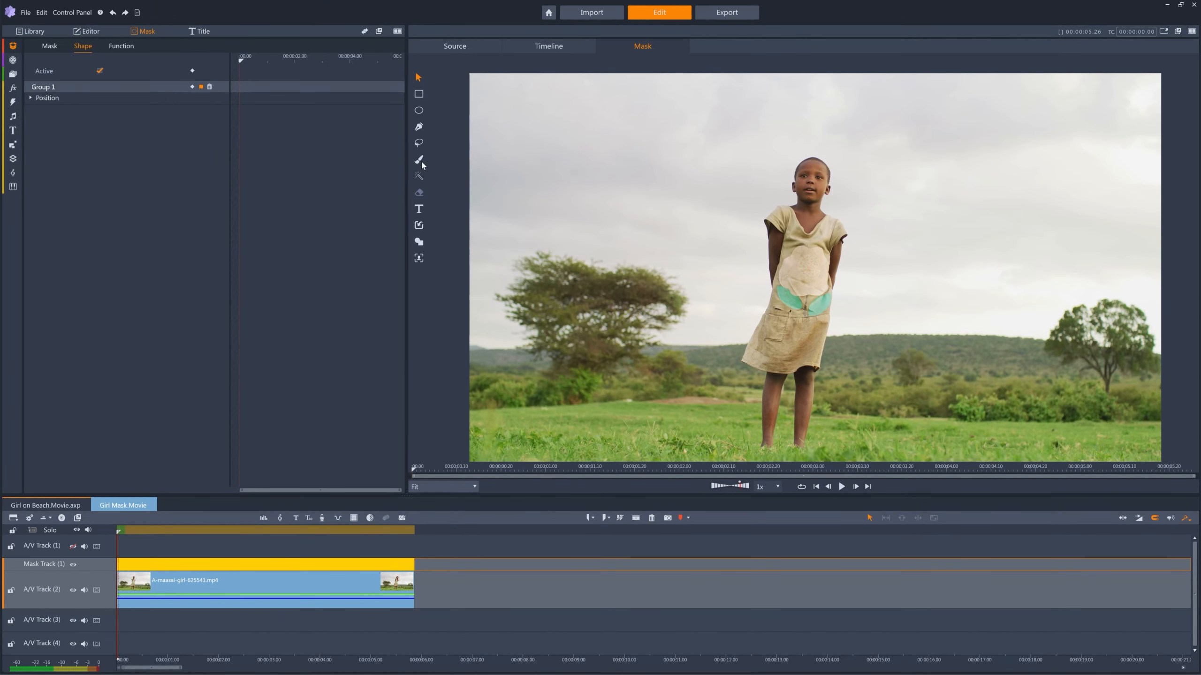
pyautogui.click(419, 159)
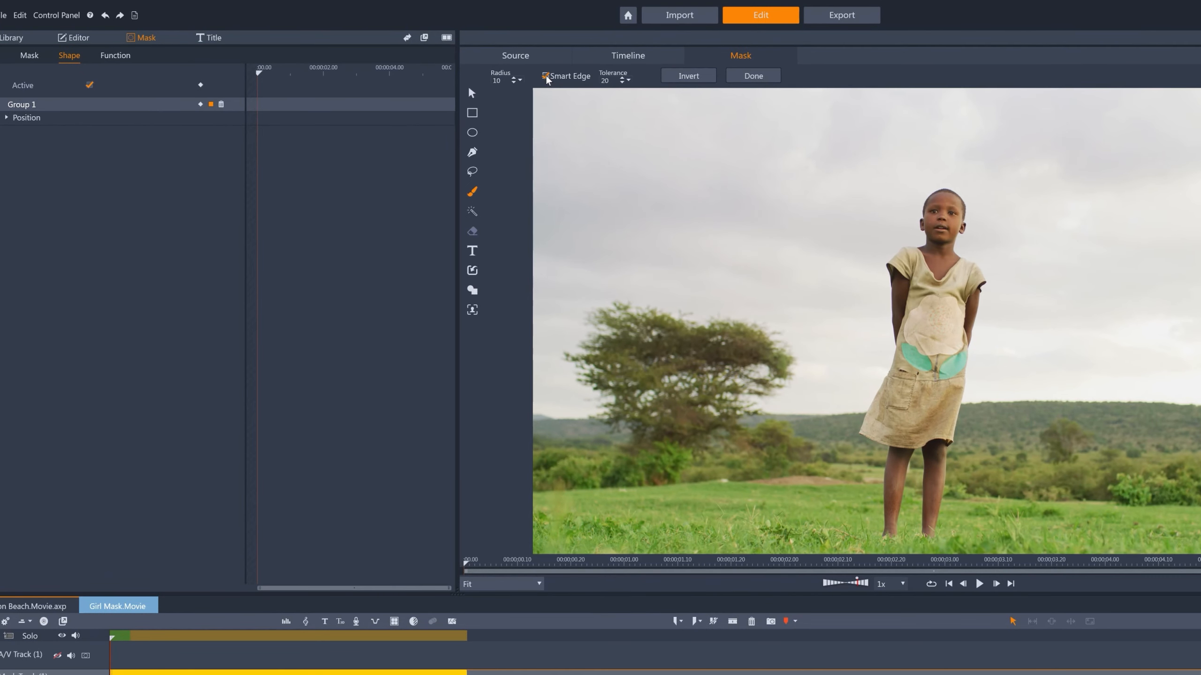
pyautogui.moveTo(942, 201); pyautogui.dragTo(921, 357)
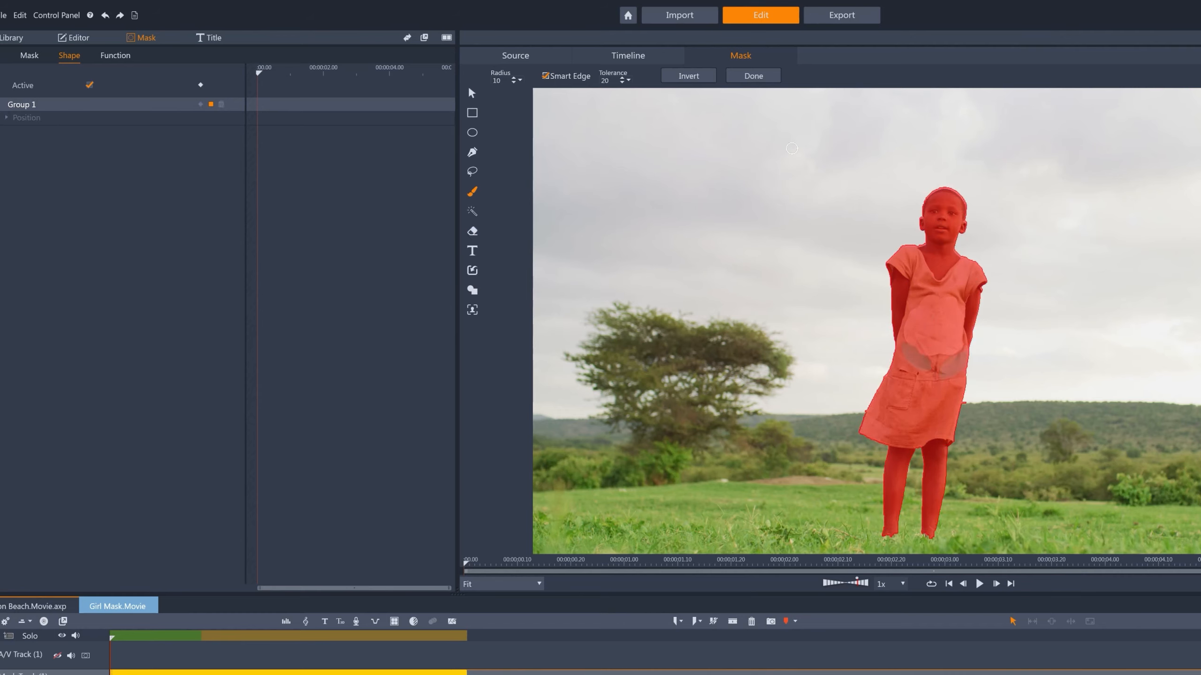
pyautogui.click(762, 78)
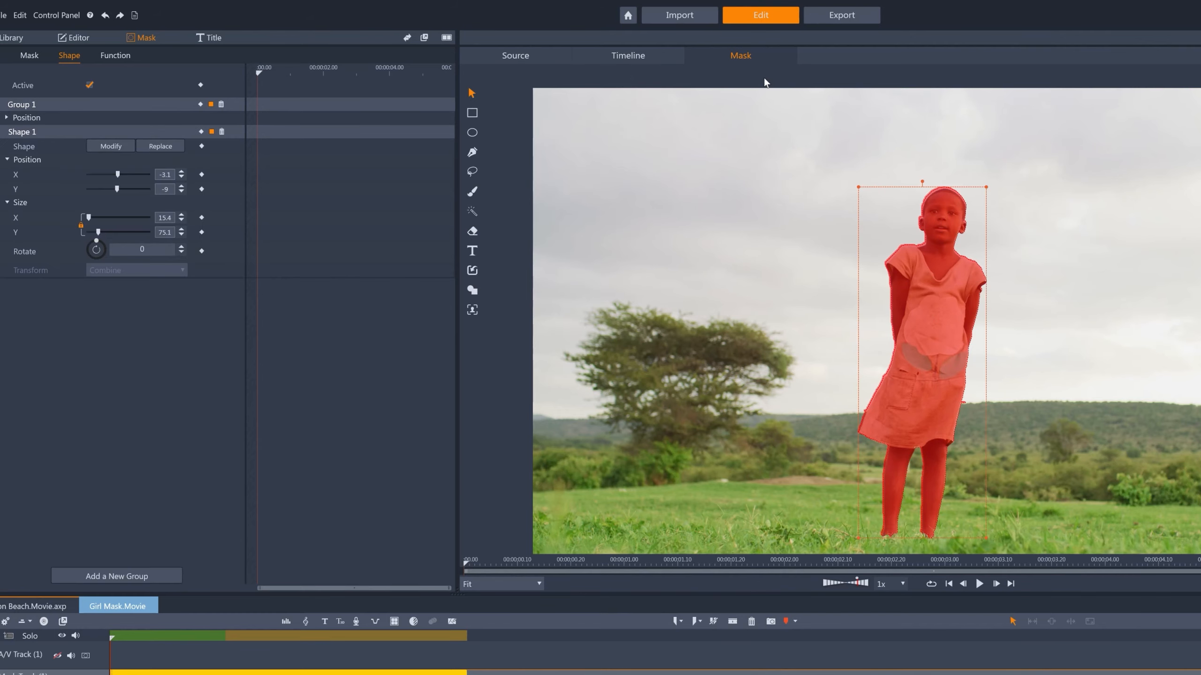
# Enable keyframes for Shape 1 and replace the shape on a following frame by brushing over the girl again
pyautogui.click(200, 131)
pyautogui.click(161, 146)
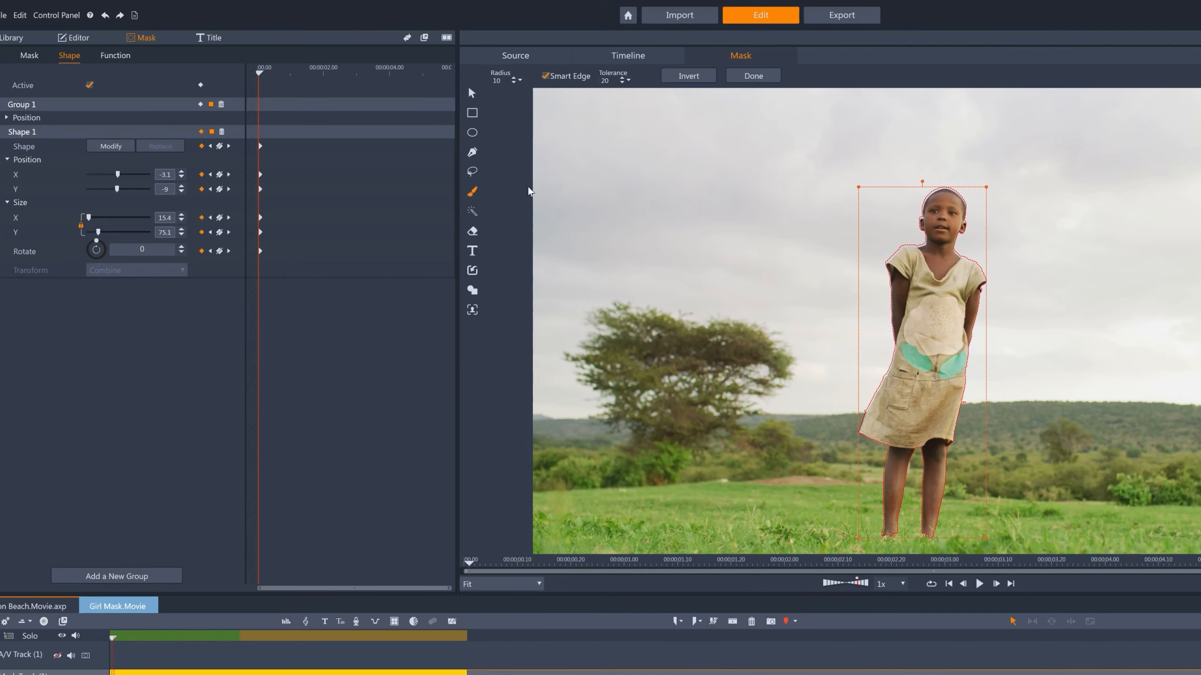
pyautogui.moveTo(951, 213); pyautogui.dragTo(940, 279)
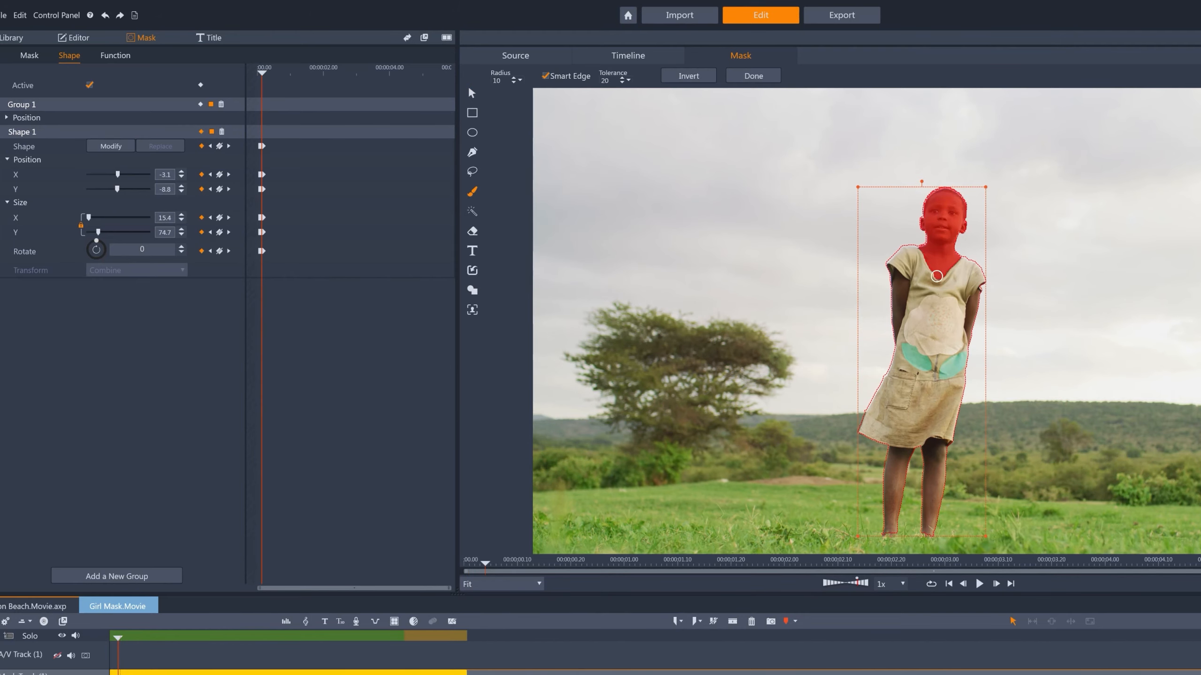
pyautogui.click(931, 307)
pyautogui.click(937, 292)
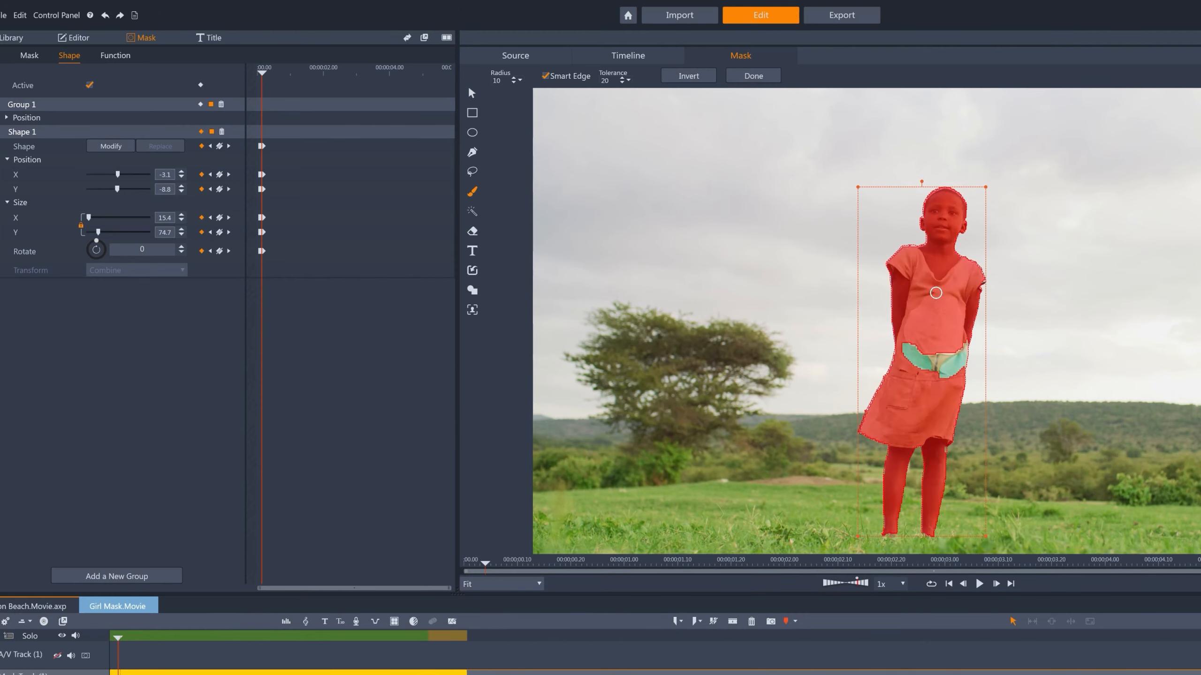
pyautogui.click(922, 360)
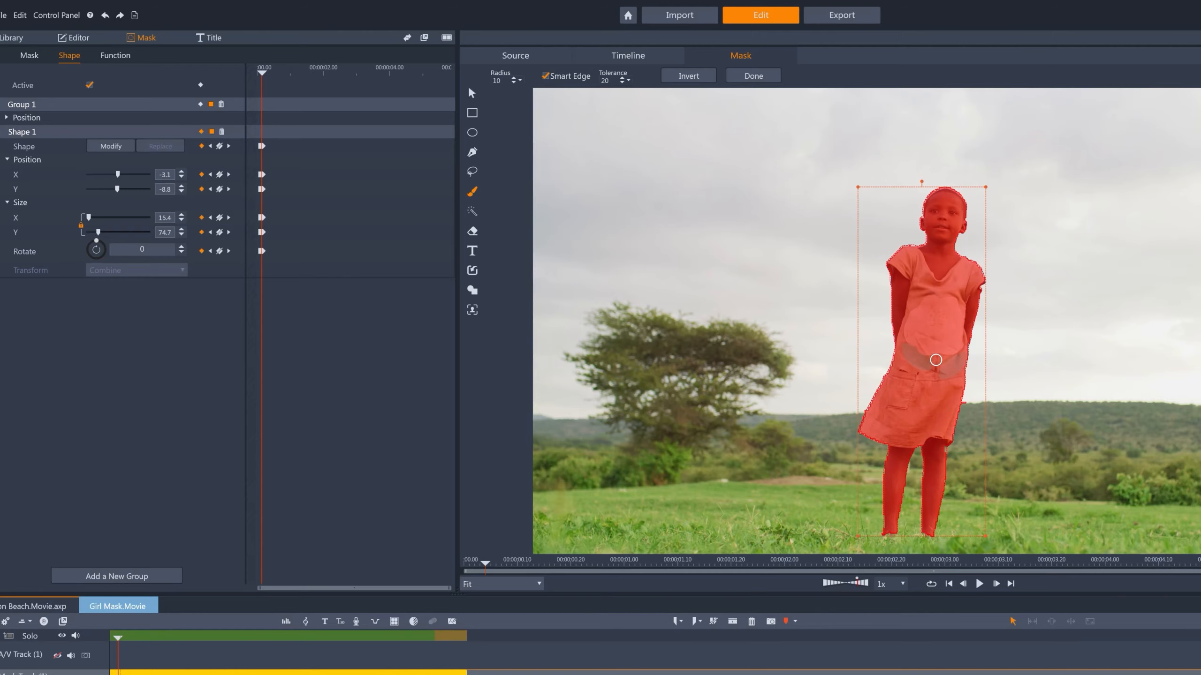
pyautogui.click(752, 75)
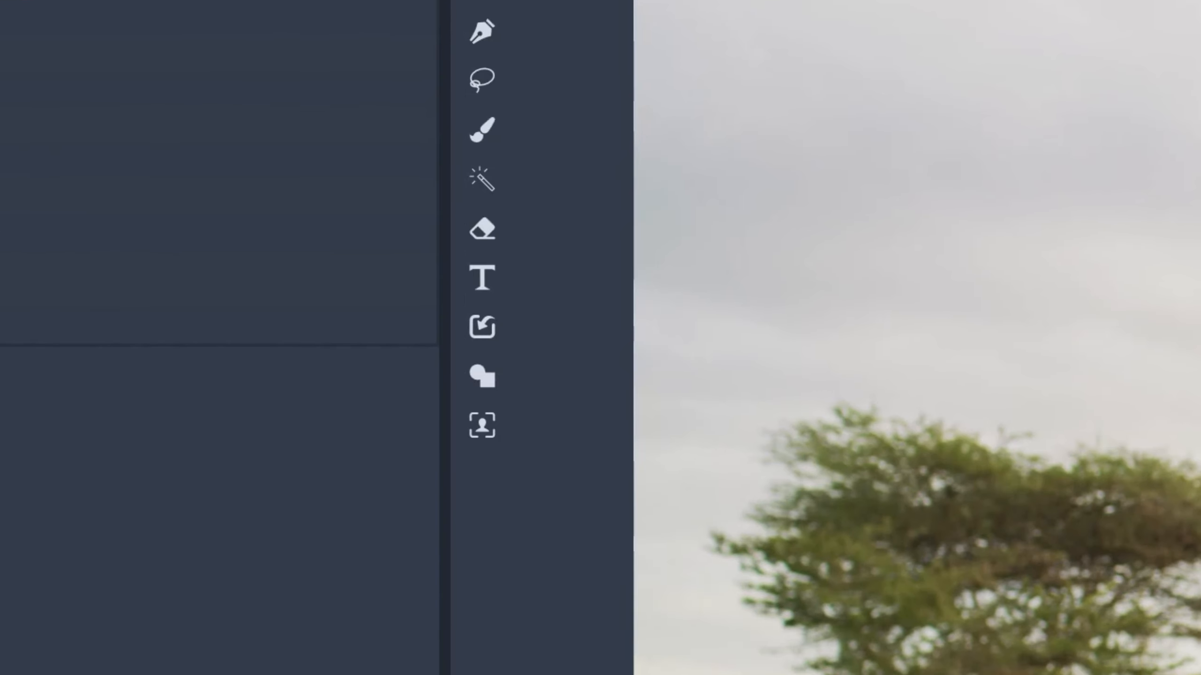
# Touch up the girl's mask with the Eraser and open Shape 1 for modification
pyautogui.click(482, 230)
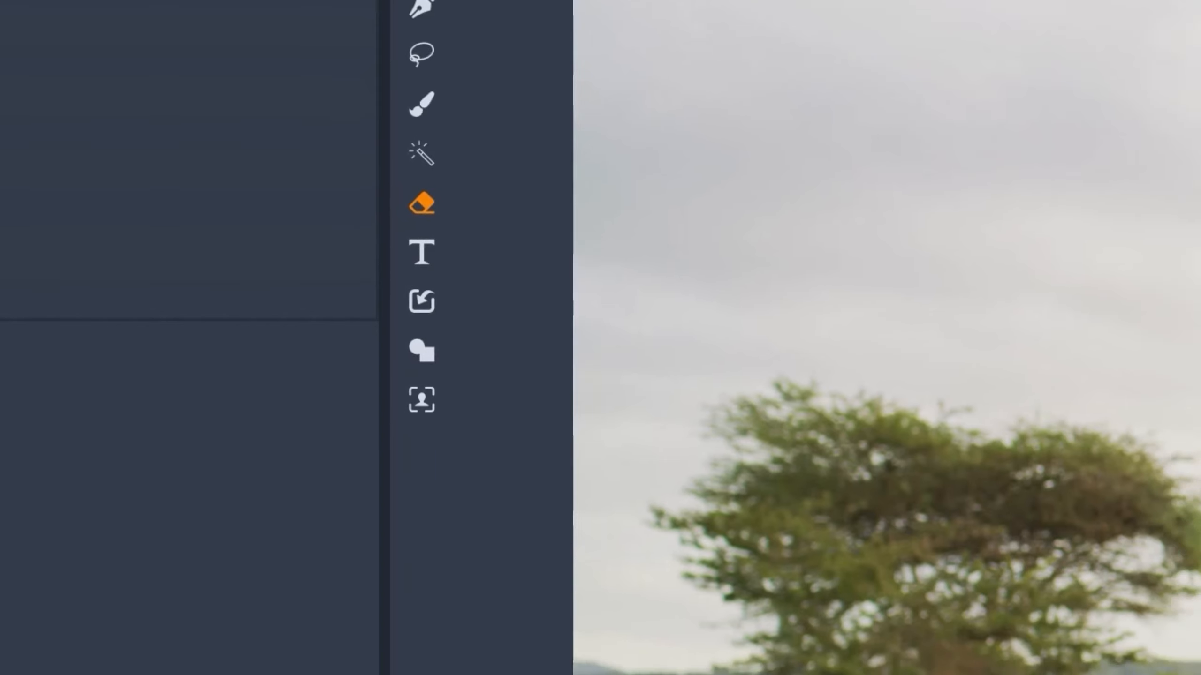
pyautogui.moveTo(799, 248); pyautogui.dragTo(789, 266)
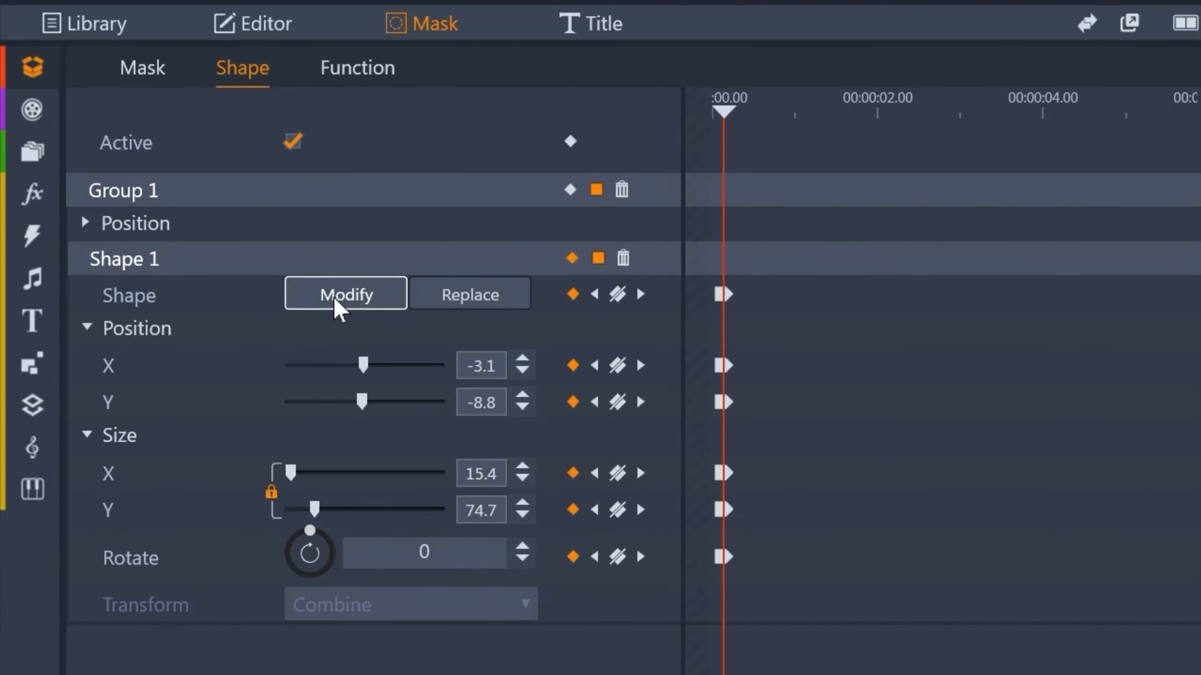
pyautogui.click(333, 296)
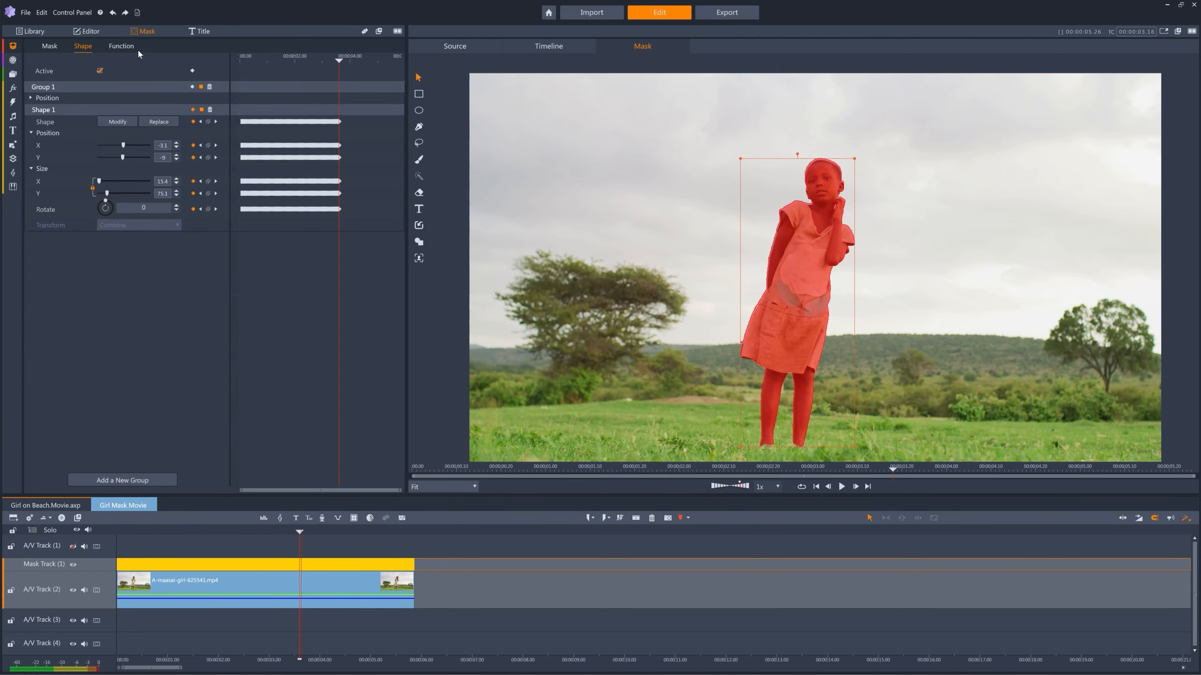
# Set the girl mask's matte function to Opacity with opacity 0 and feather 4, and disable Detect Edge
pyautogui.click(122, 47)
pyautogui.click(131, 121)
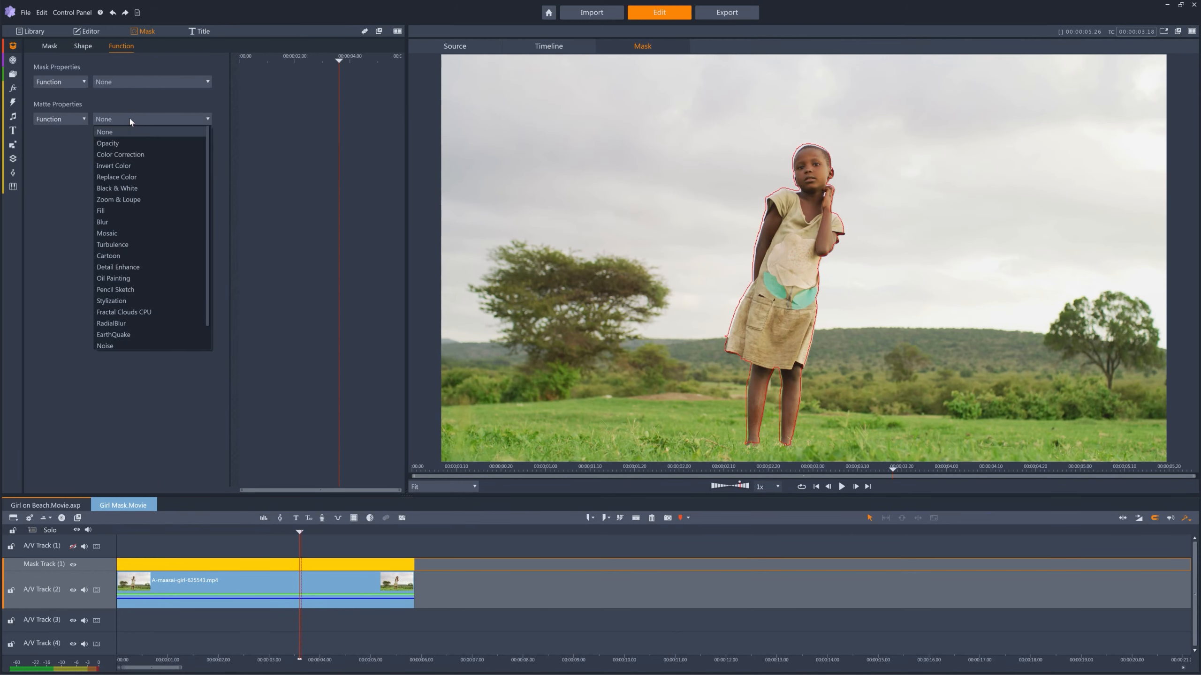
pyautogui.click(121, 144)
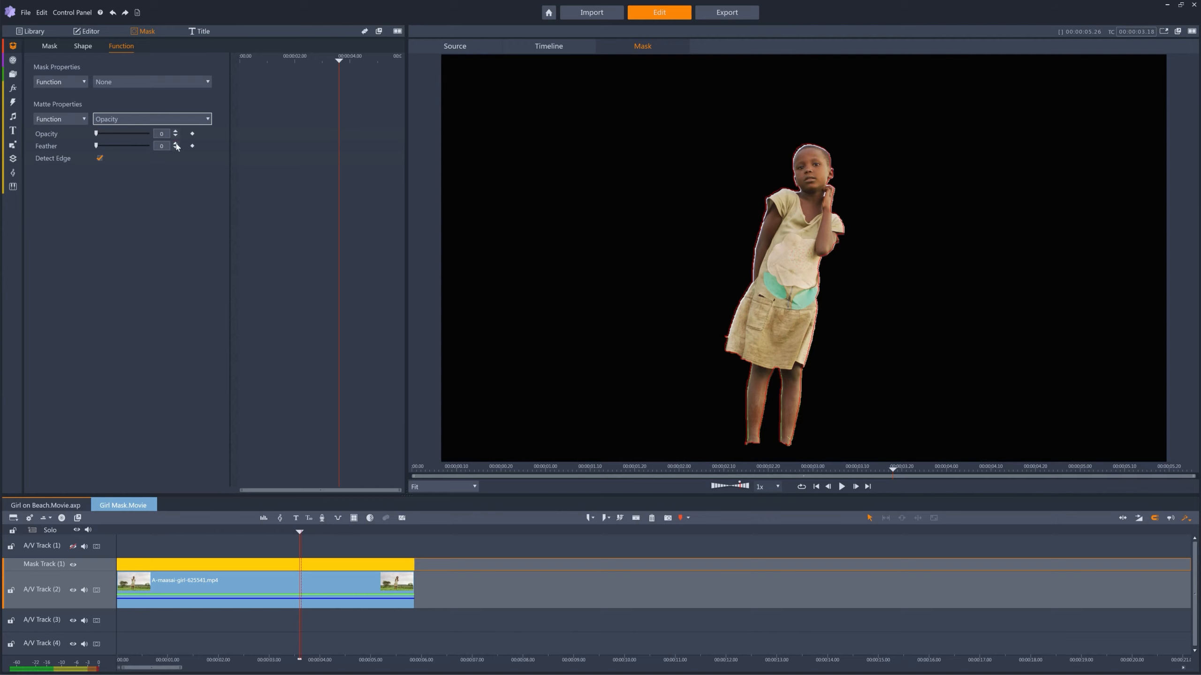
pyautogui.click(176, 144)
pyautogui.click(176, 144)
pyautogui.click(176, 144)
pyautogui.click(176, 144)
pyautogui.click(100, 159)
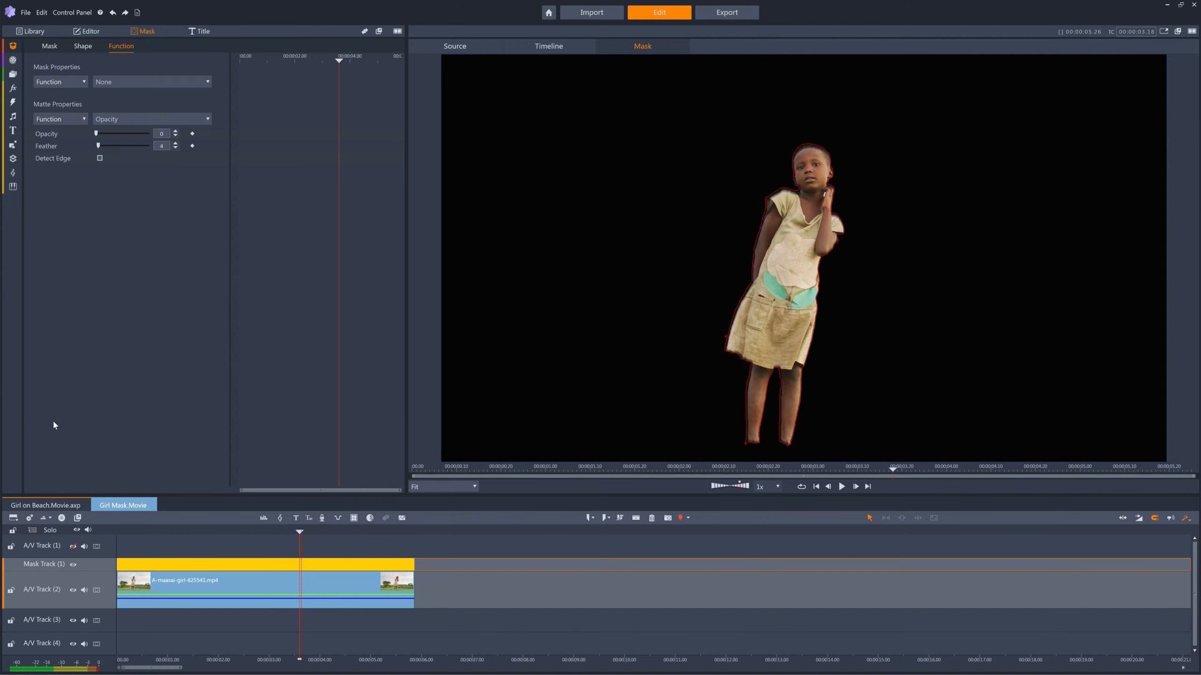
# Return to the Girl on Beach project's timeline preview and show A/V Track (1) again
pyautogui.click(50, 506)
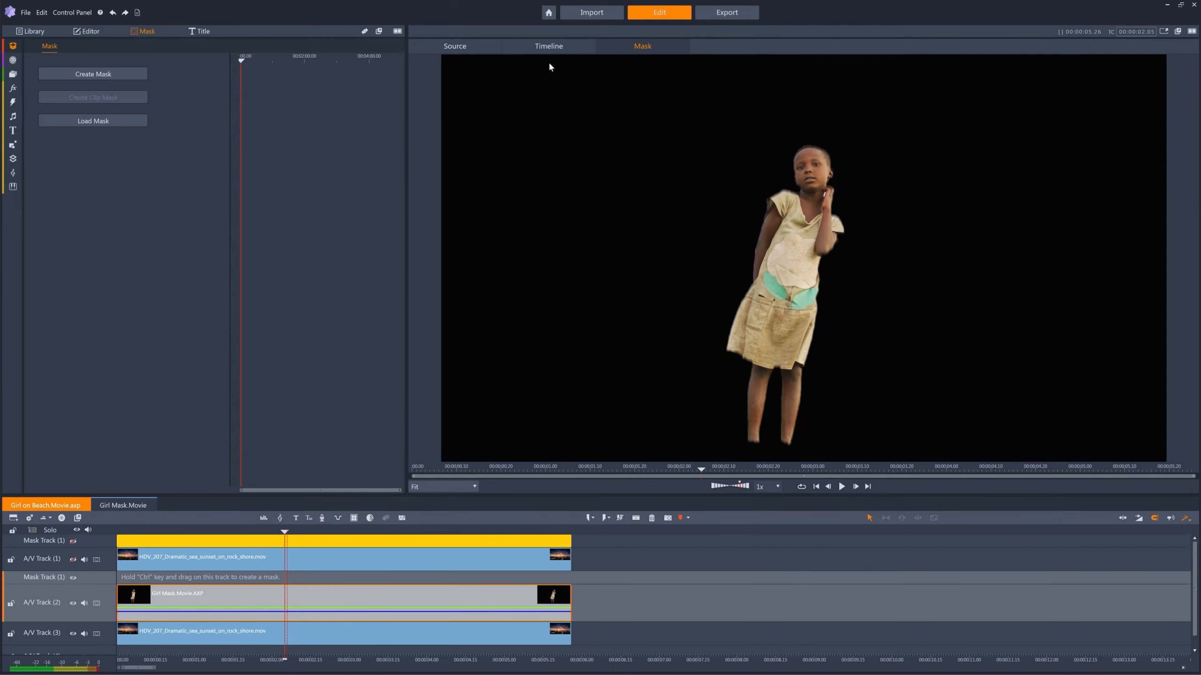
pyautogui.click(550, 48)
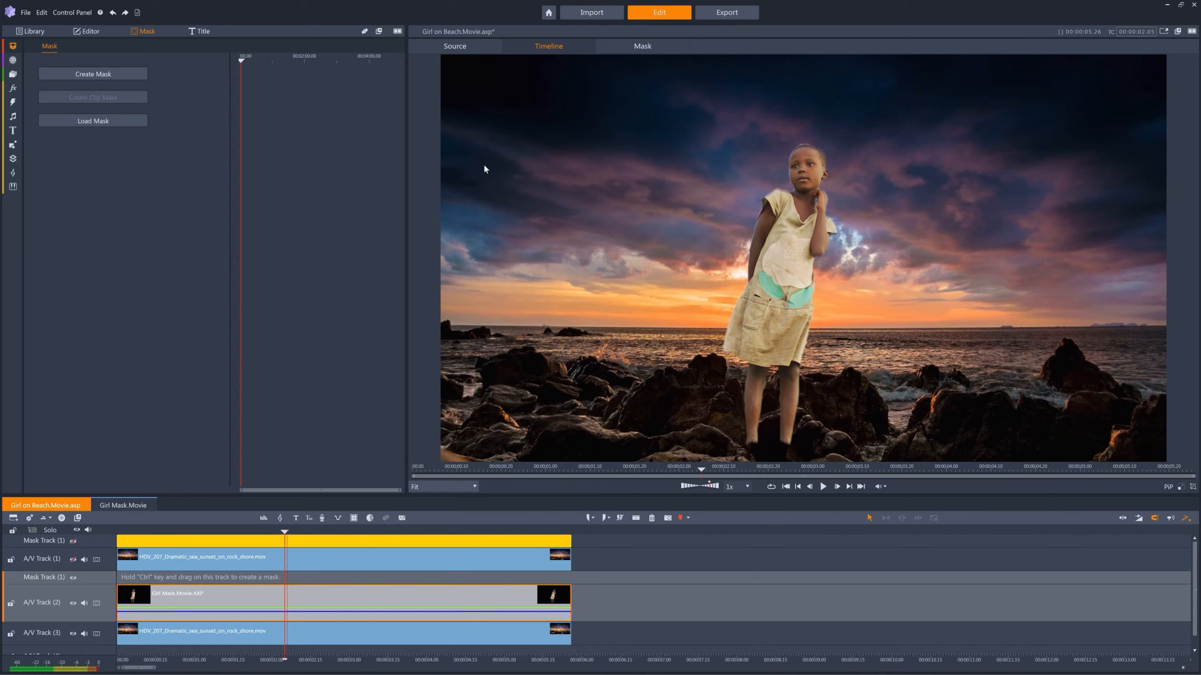
pyautogui.click(75, 556)
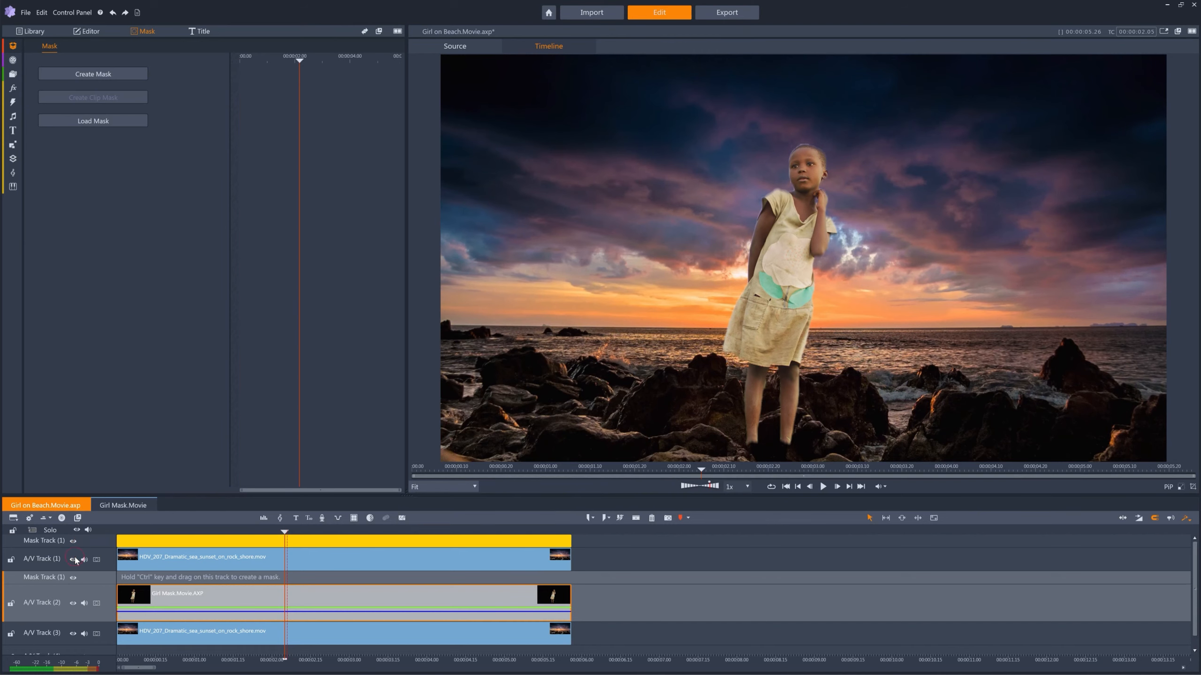
# Scale the Girl Mask clip to 65 horizontally and vertically, and set its vertical position to -5
pyautogui.click(88, 32)
pyautogui.click(151, 46)
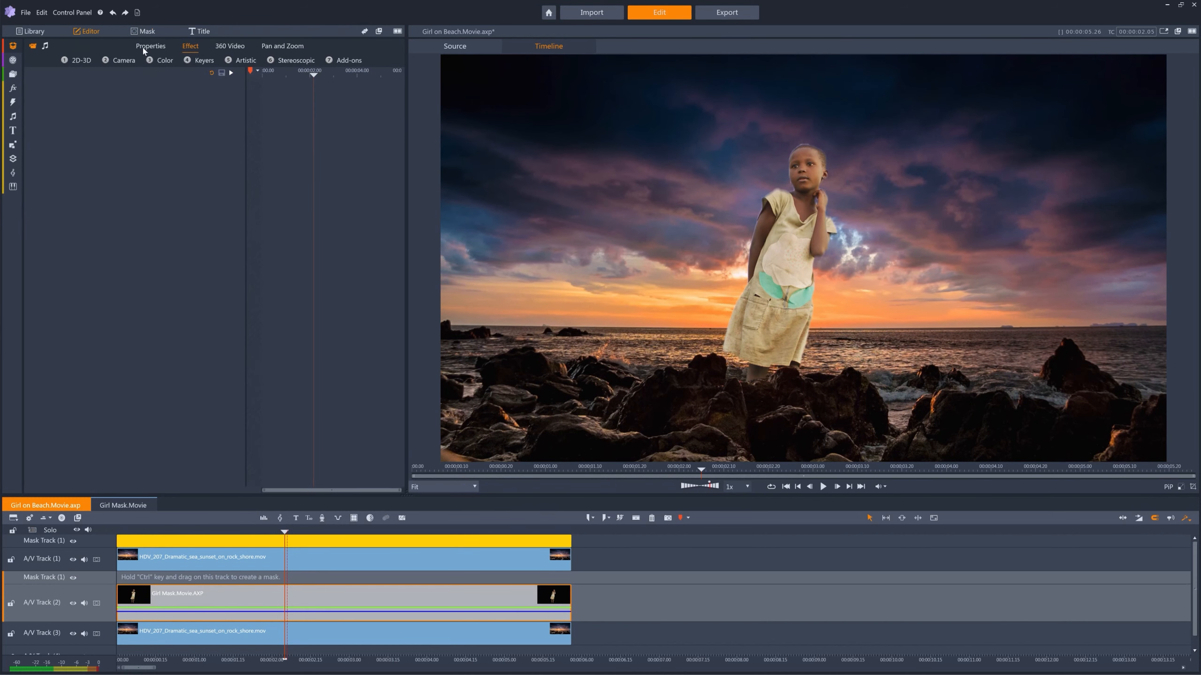
pyautogui.doubleClick(187, 132)
pyautogui.write('65')
pyautogui.press('Return')
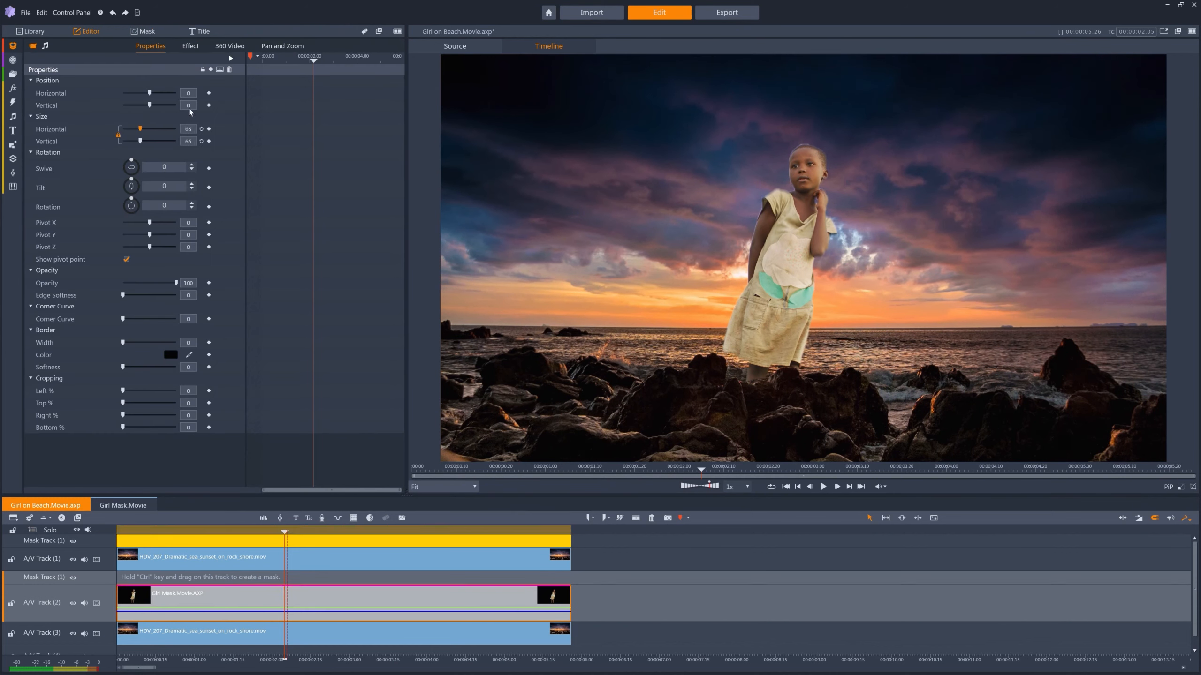
pyautogui.doubleClick(189, 107)
pyautogui.write('-5')
pyautogui.press('Return')
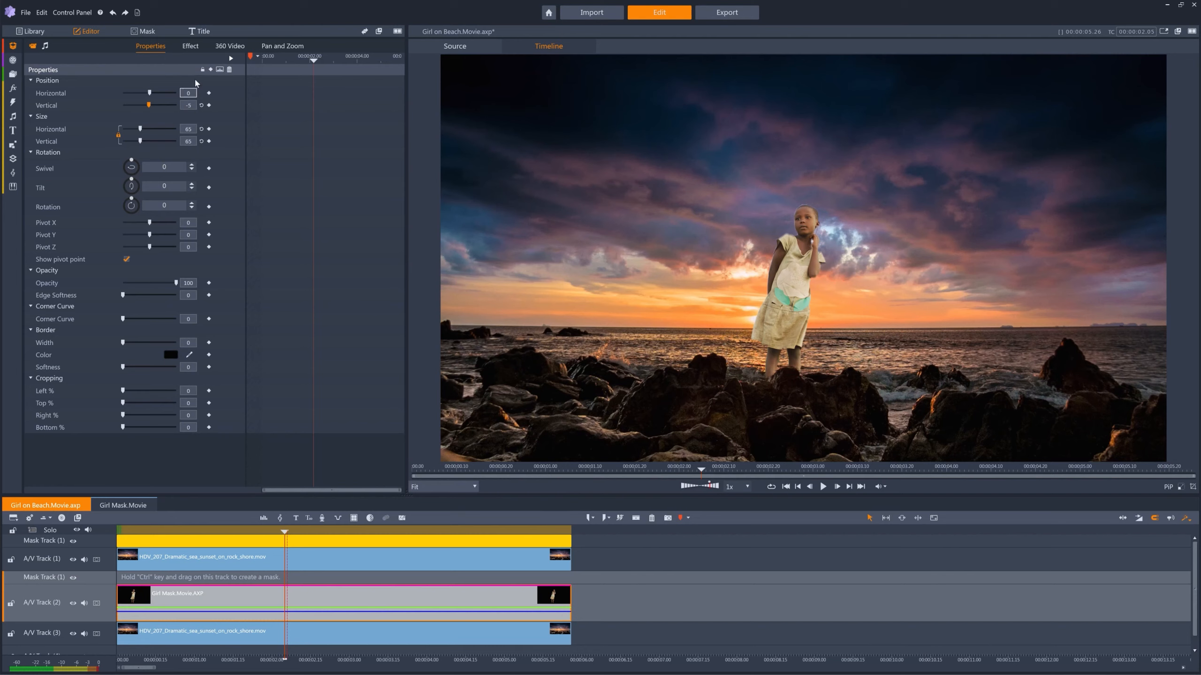
# Apply the Brightness and Contrast effect with the Low Contrast preset to the girl, and raise the red contrast to about 69
pyautogui.click(190, 47)
pyautogui.click(171, 63)
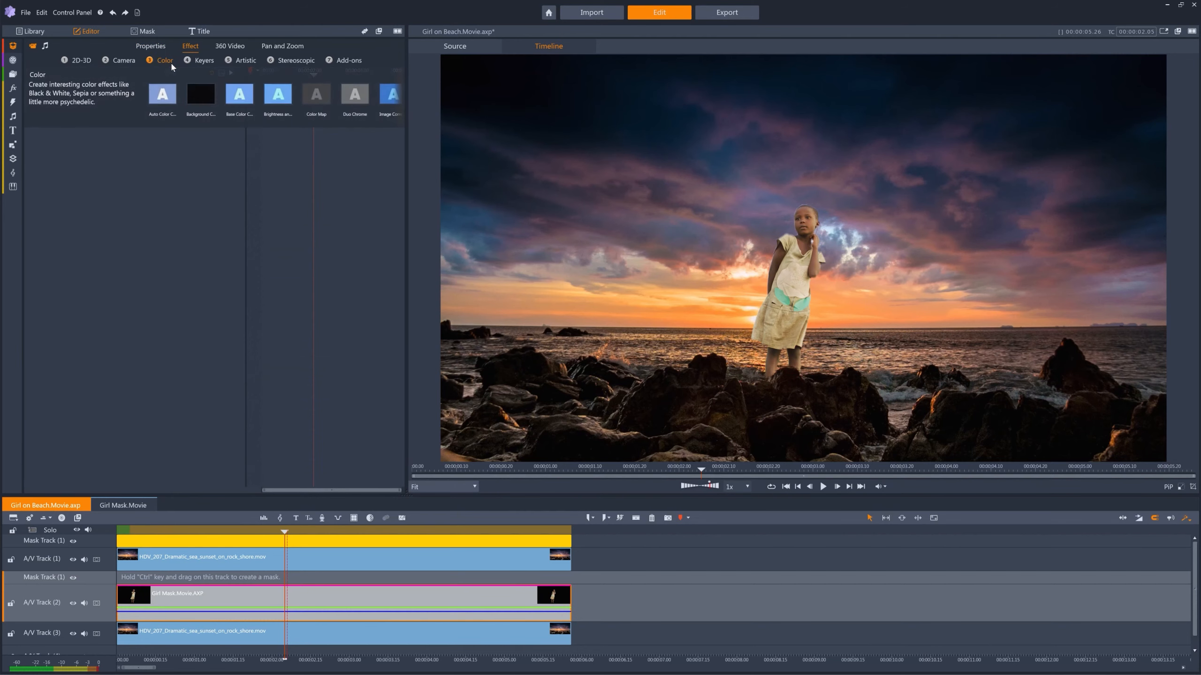
pyautogui.click(277, 106)
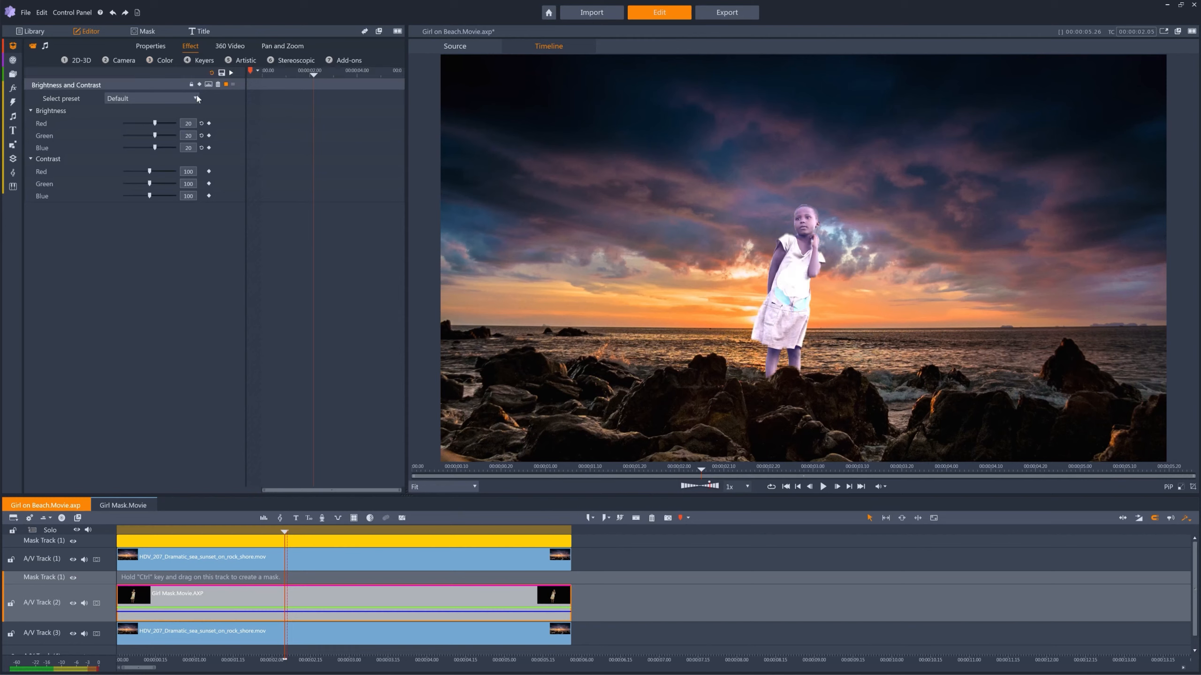
pyautogui.click(180, 98)
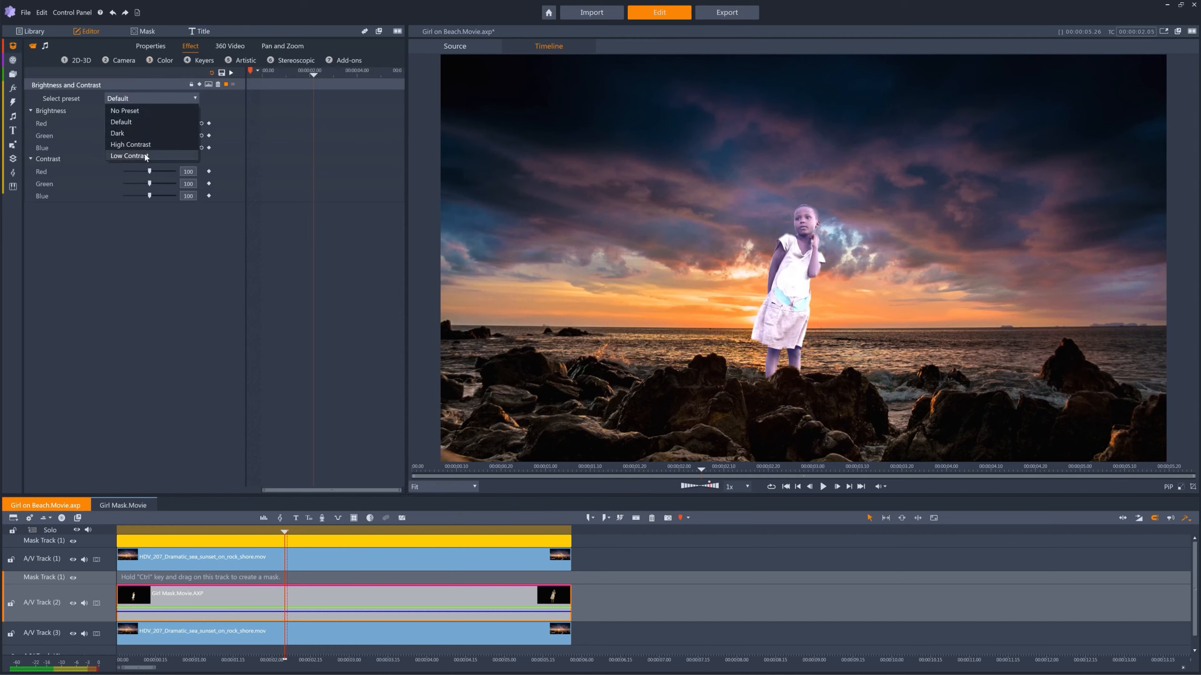
pyautogui.click(129, 156)
pyautogui.moveTo(136, 171); pyautogui.dragTo(140, 171)
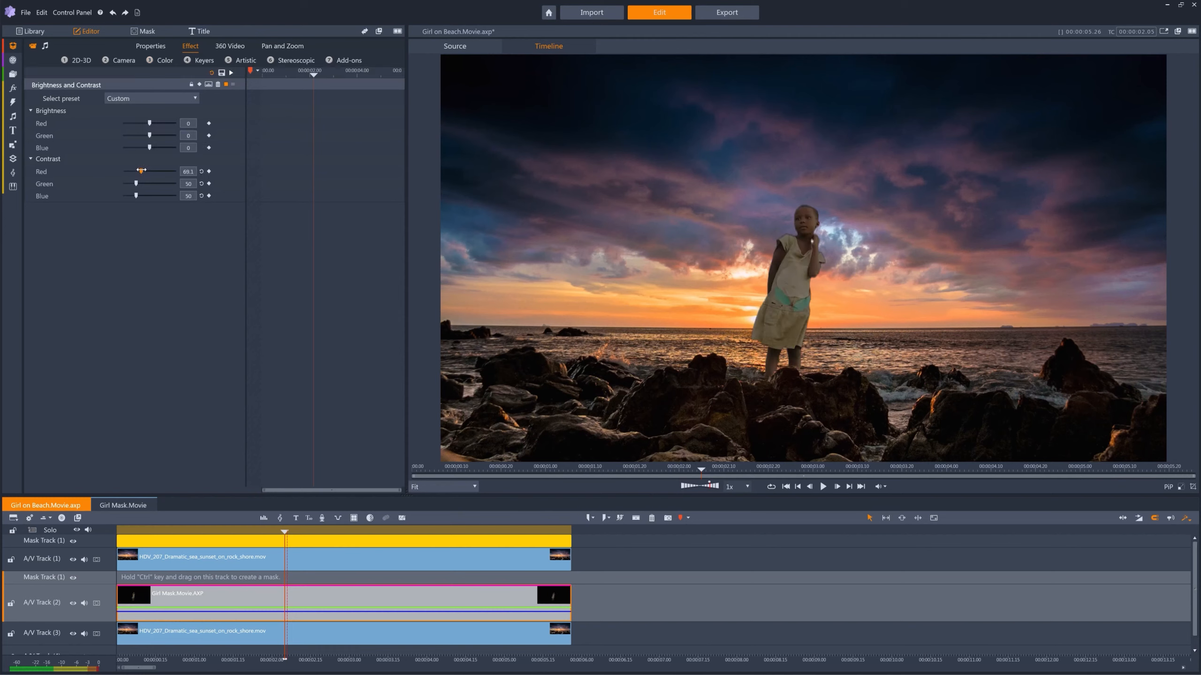